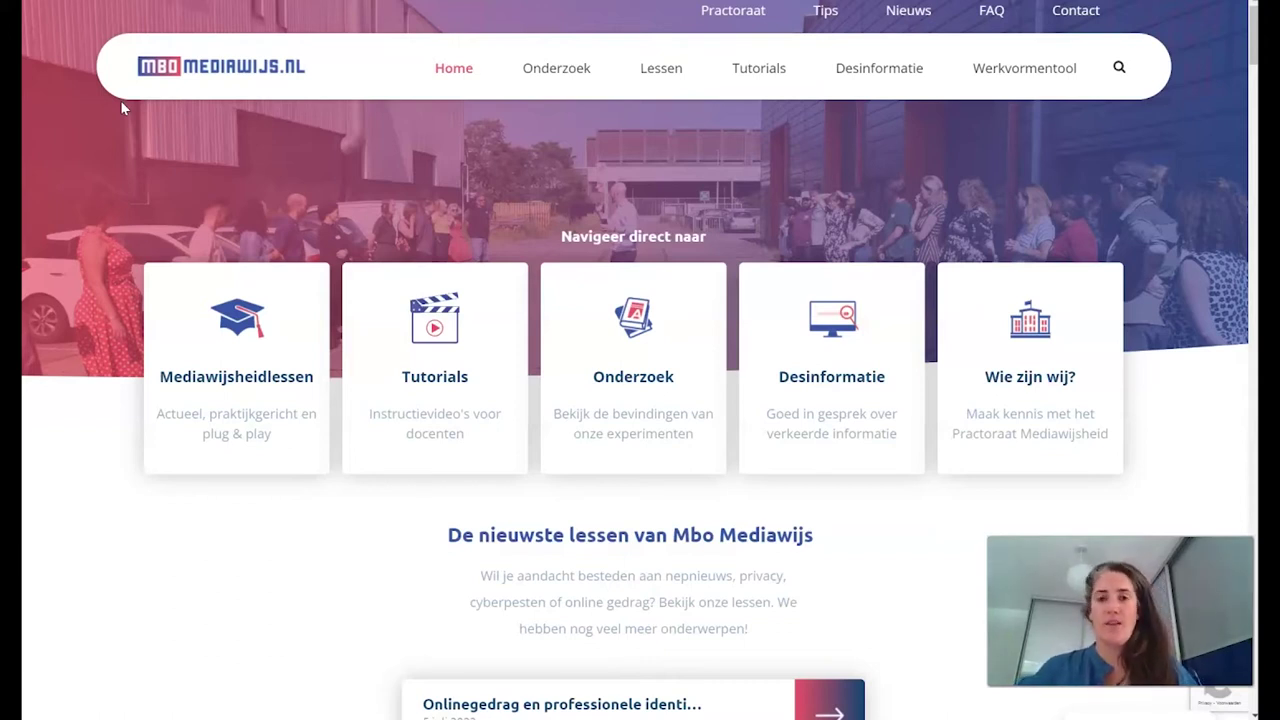
- Switch to Nearpod and create a new lesson
{"action": "left_click", "coordinate": [87, 47]}
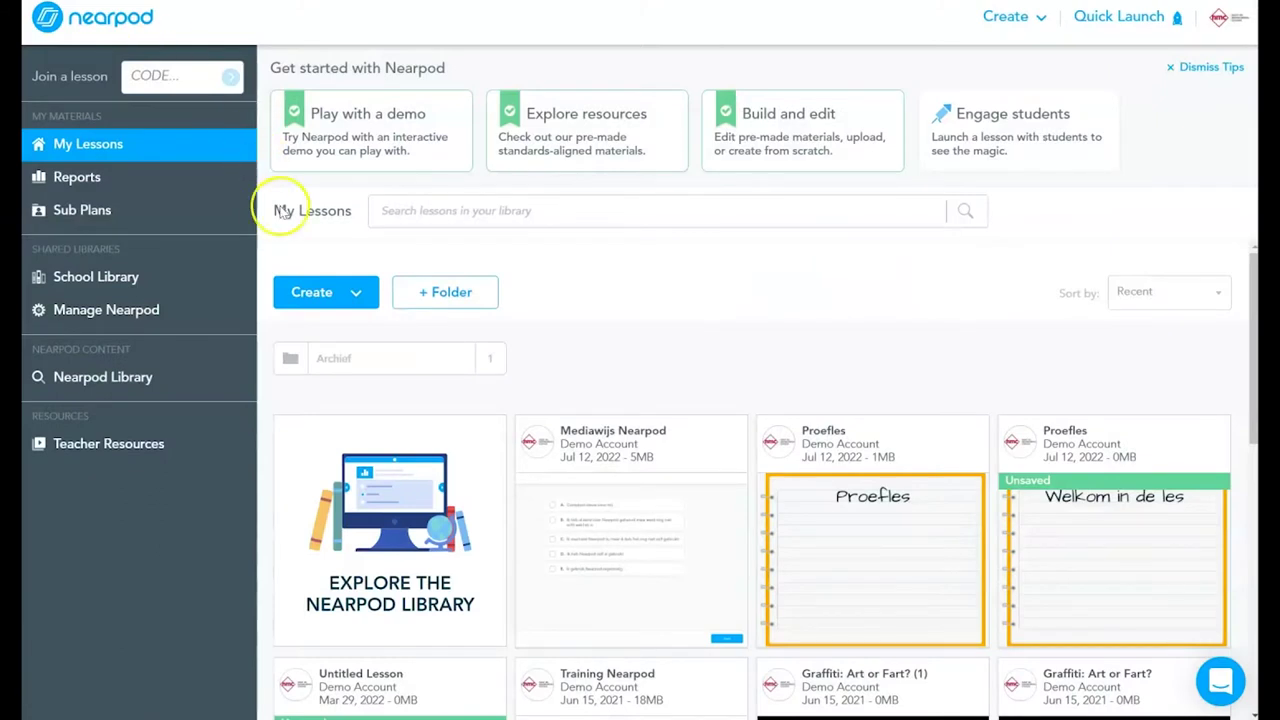
{"action": "left_click", "coordinate": [337, 297]}
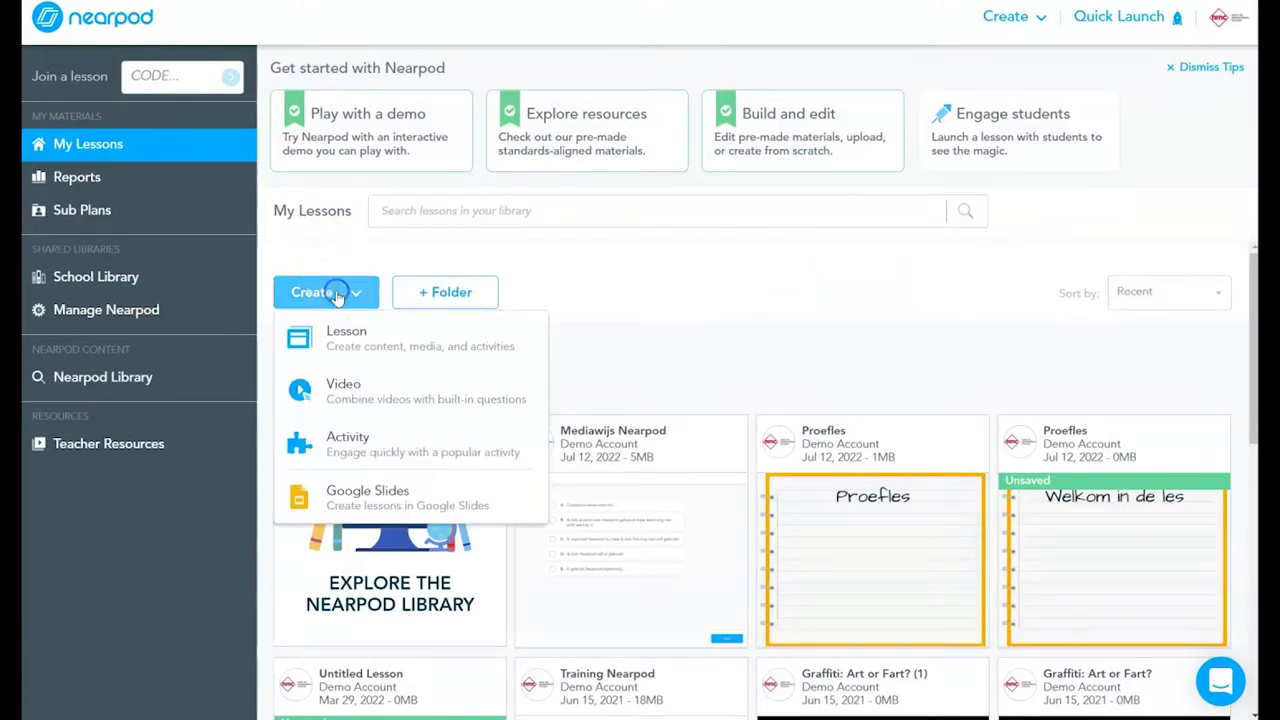
{"action": "left_click", "coordinate": [336, 328]}
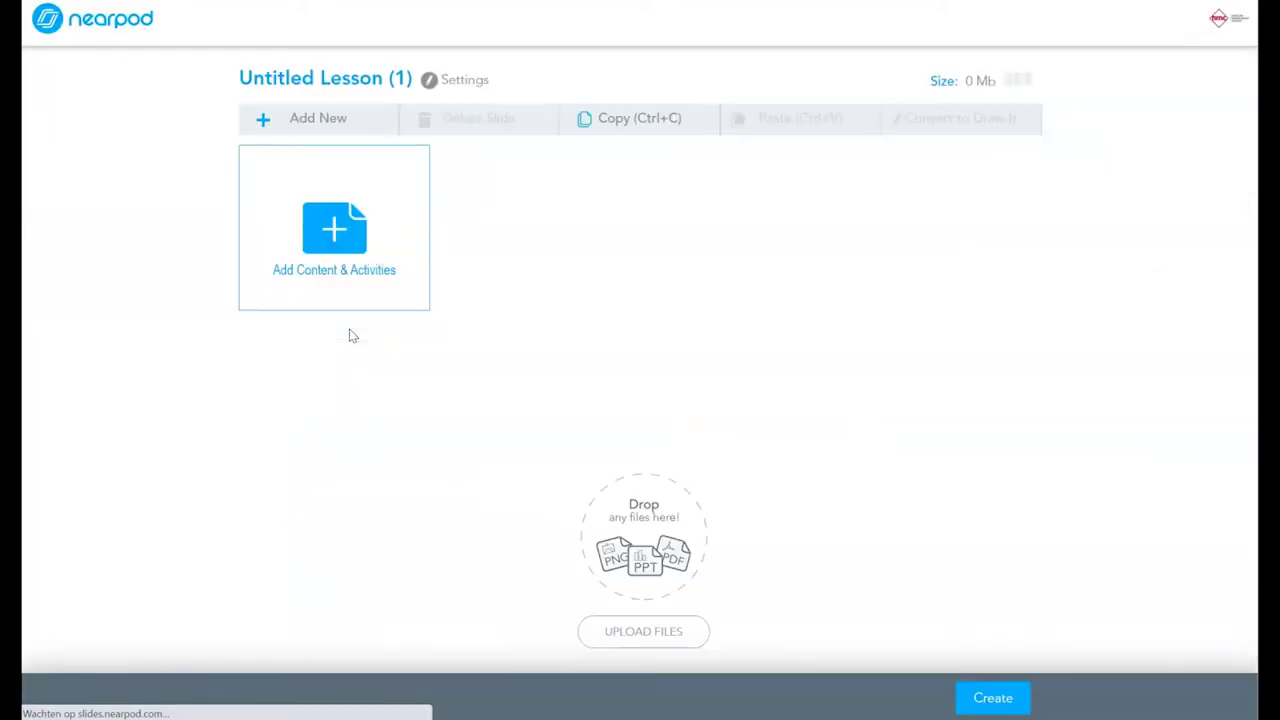
- Add a Collaborate Board activity to the lesson with the topic "Wat vind jij van nearpod?"
{"action": "left_click", "coordinate": [396, 252]}
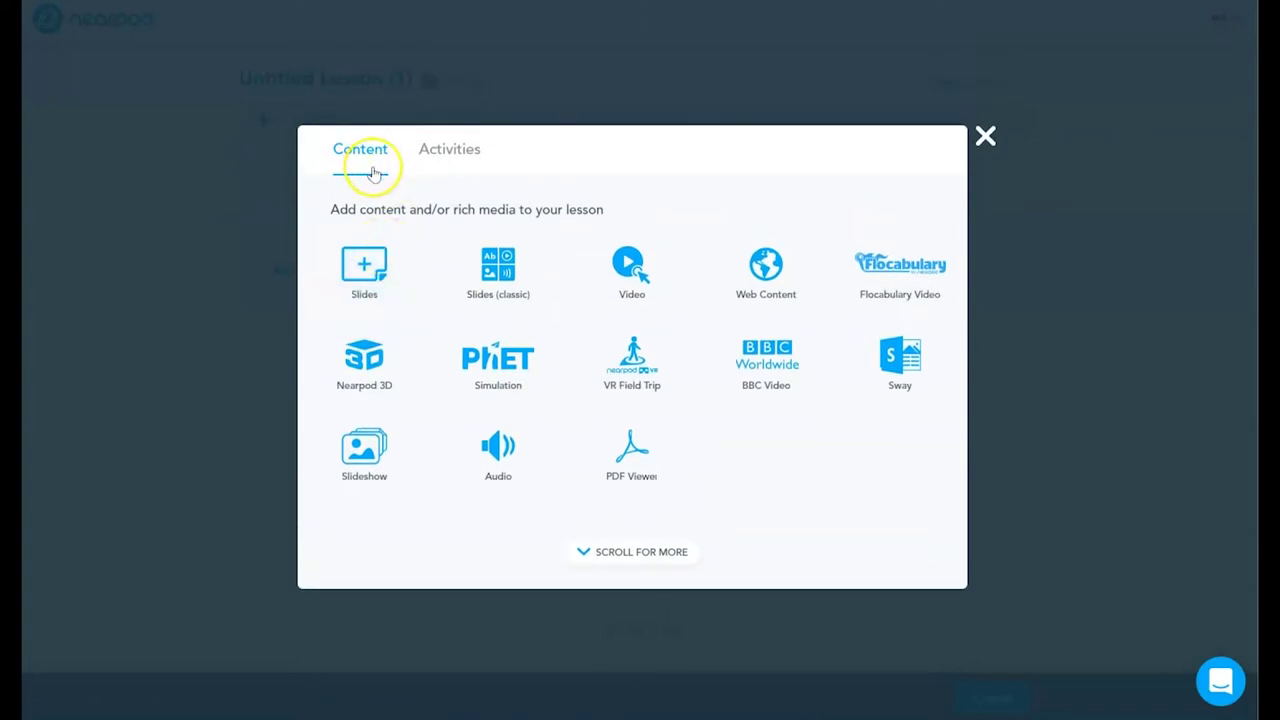
{"action": "left_click", "coordinate": [431, 159]}
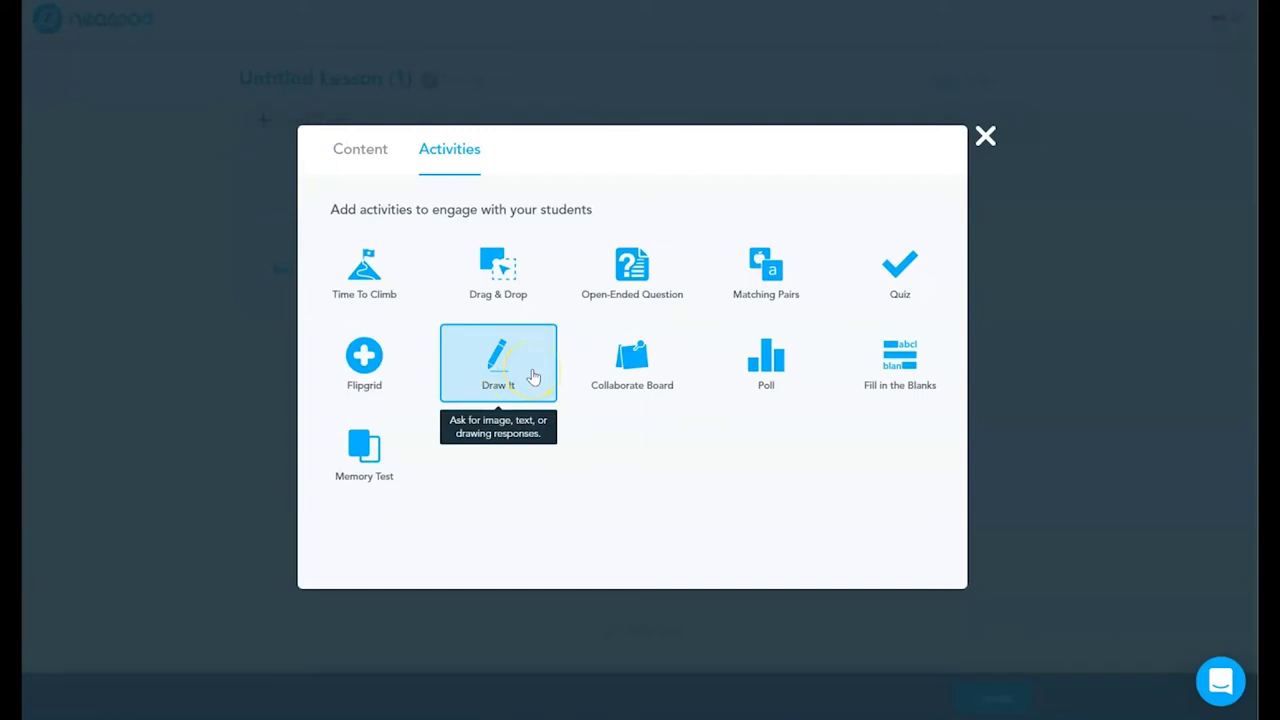
{"action": "left_click", "coordinate": [633, 377]}
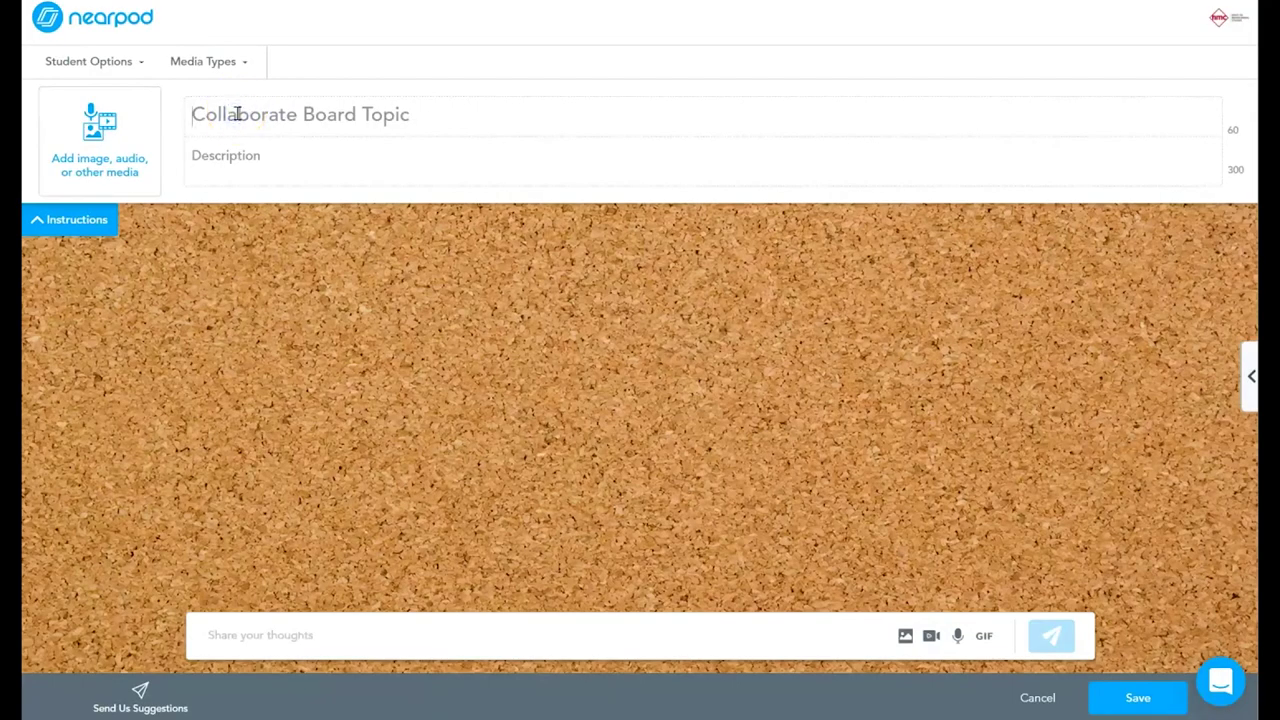
{"action": "left_click", "coordinate": [237, 114]}
{"action": "type", "text": "Wat vind jij van nearpod?"}
{"action": "left_click", "coordinate": [236, 160]}
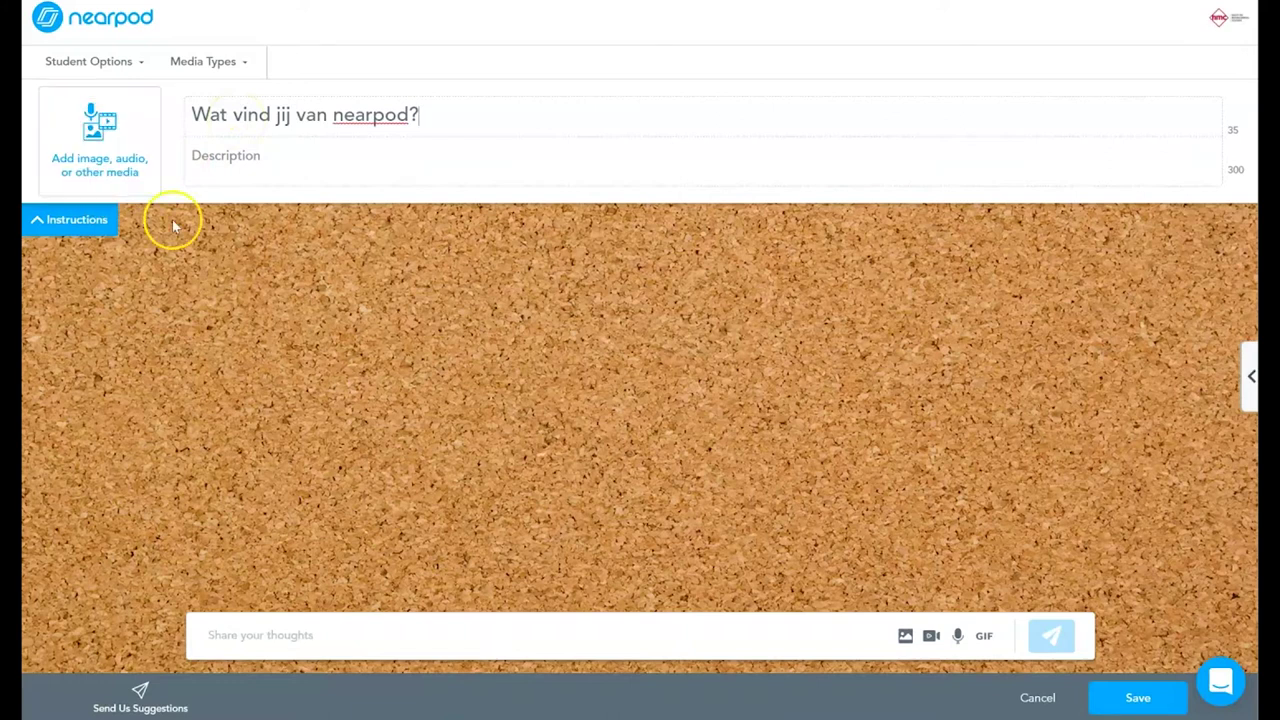
- Post the response "leuk" on the collaborate board
{"action": "left_click", "coordinate": [328, 636]}
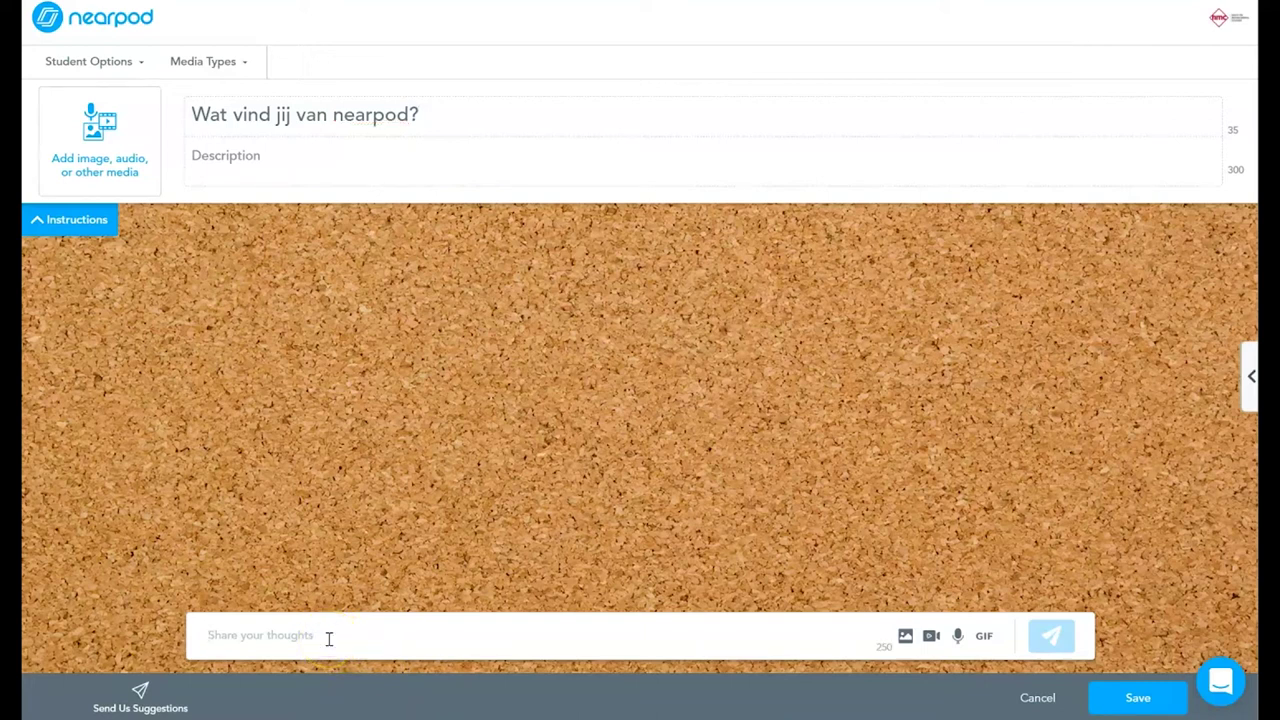
{"action": "type", "text": "leuk"}
{"action": "left_click", "coordinate": [1050, 632]}
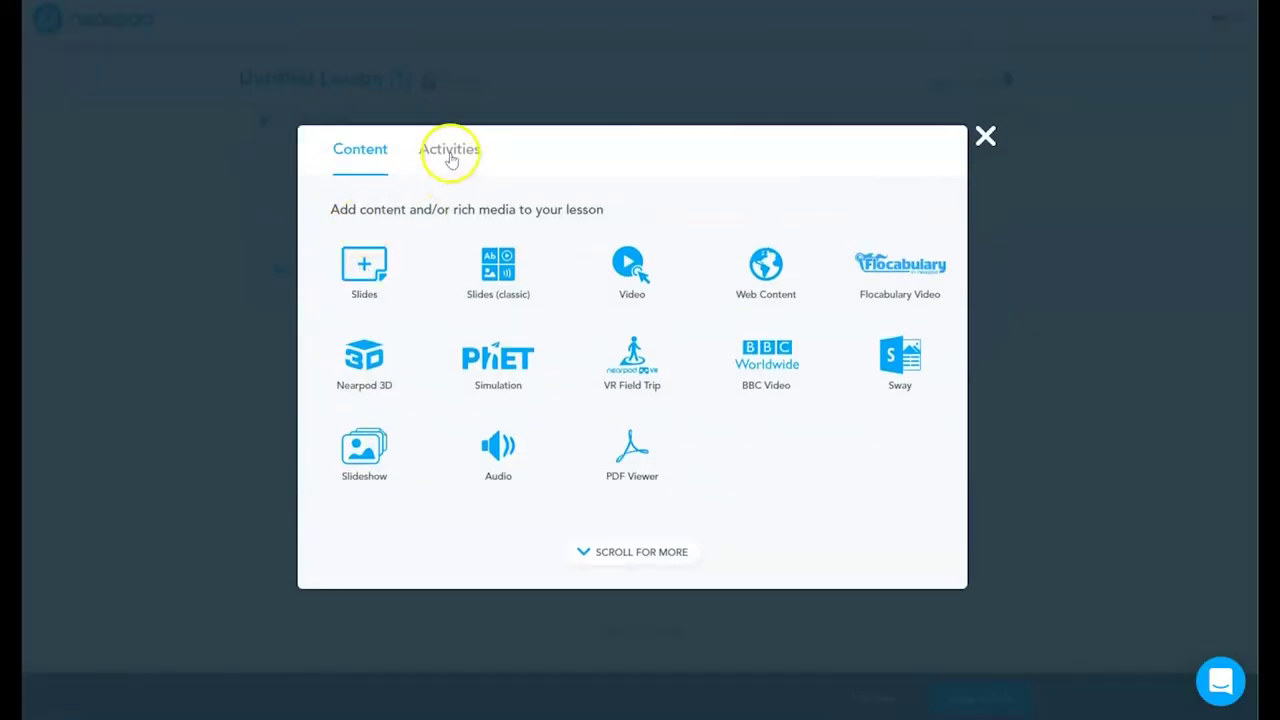
- Add a Draw It activity with no instructions or background image and save it to the lesson
{"action": "left_click", "coordinate": [451, 158]}
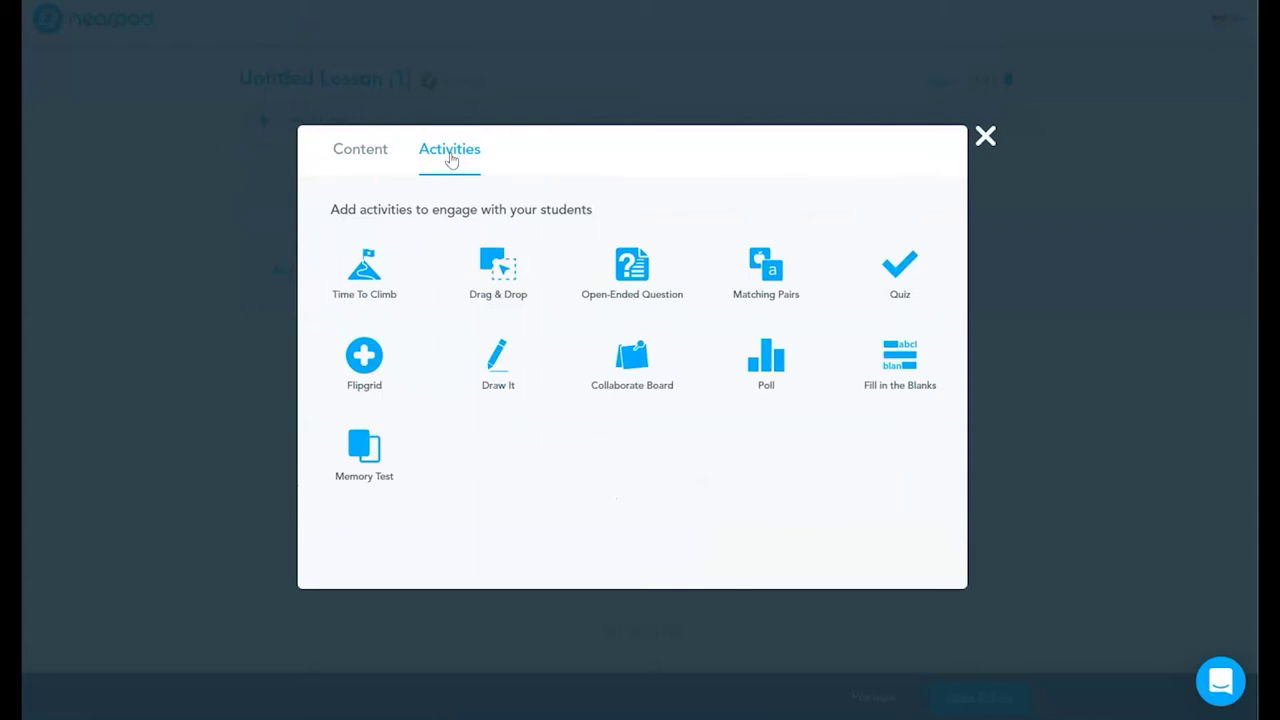
{"action": "left_click", "coordinate": [486, 366]}
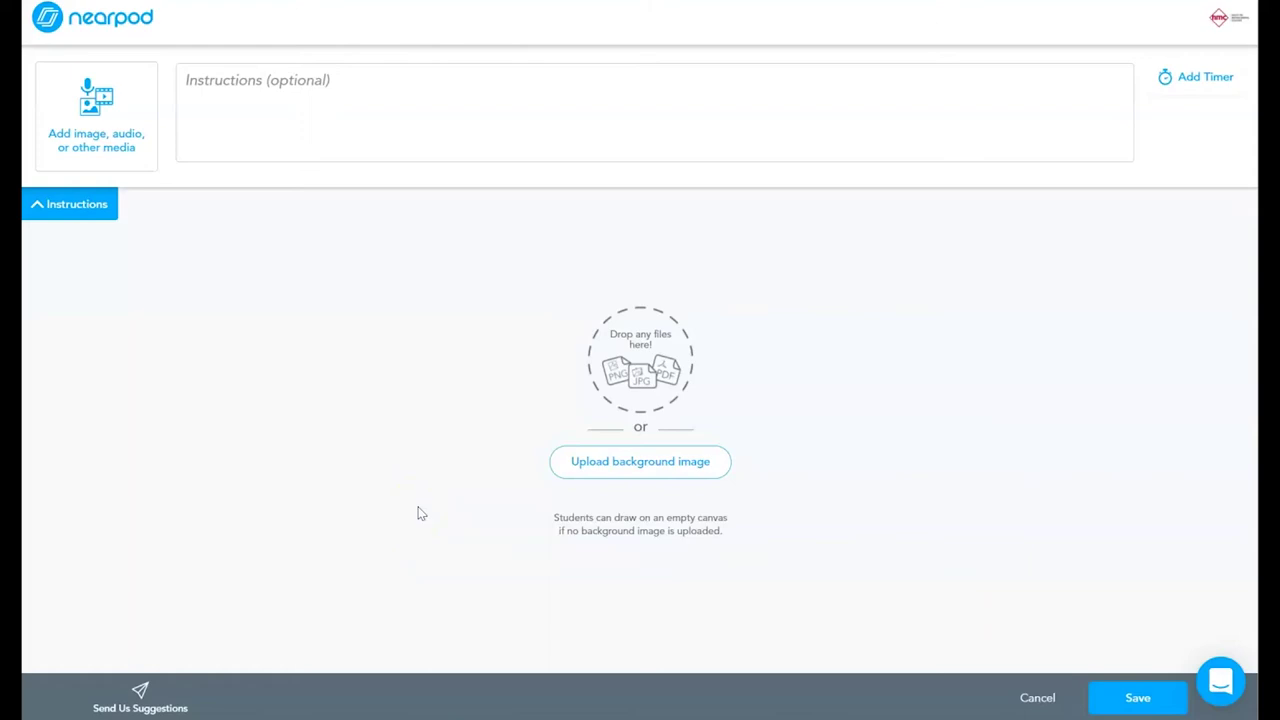
{"action": "left_click", "coordinate": [1146, 698]}
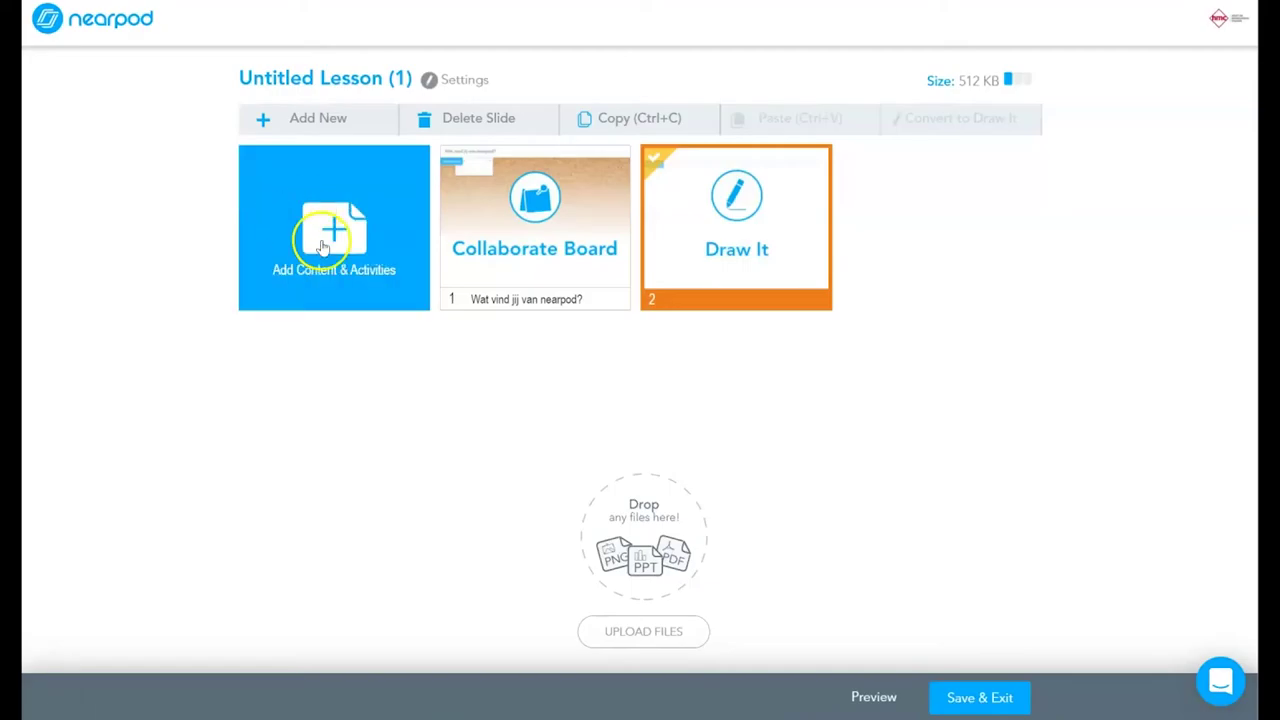
- Add Fill-in-the-Blanks reading "Aan het einde van de schooljaar is iedereen vaak erg moe. De laatste loodjes moeten nog gebeuren. Maar daarna kan iedereen uitrusten tijdens de zomervakantie."
{"action": "left_click", "coordinate": [322, 248]}
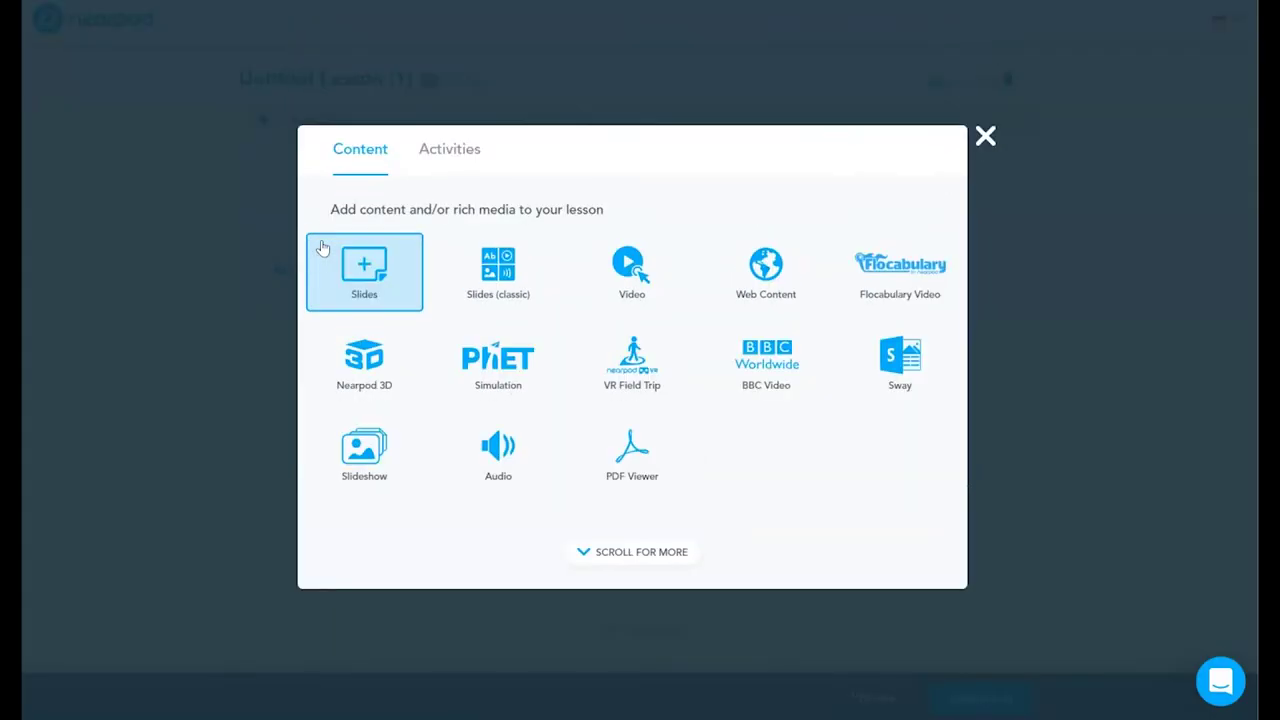
{"action": "left_click", "coordinate": [449, 161]}
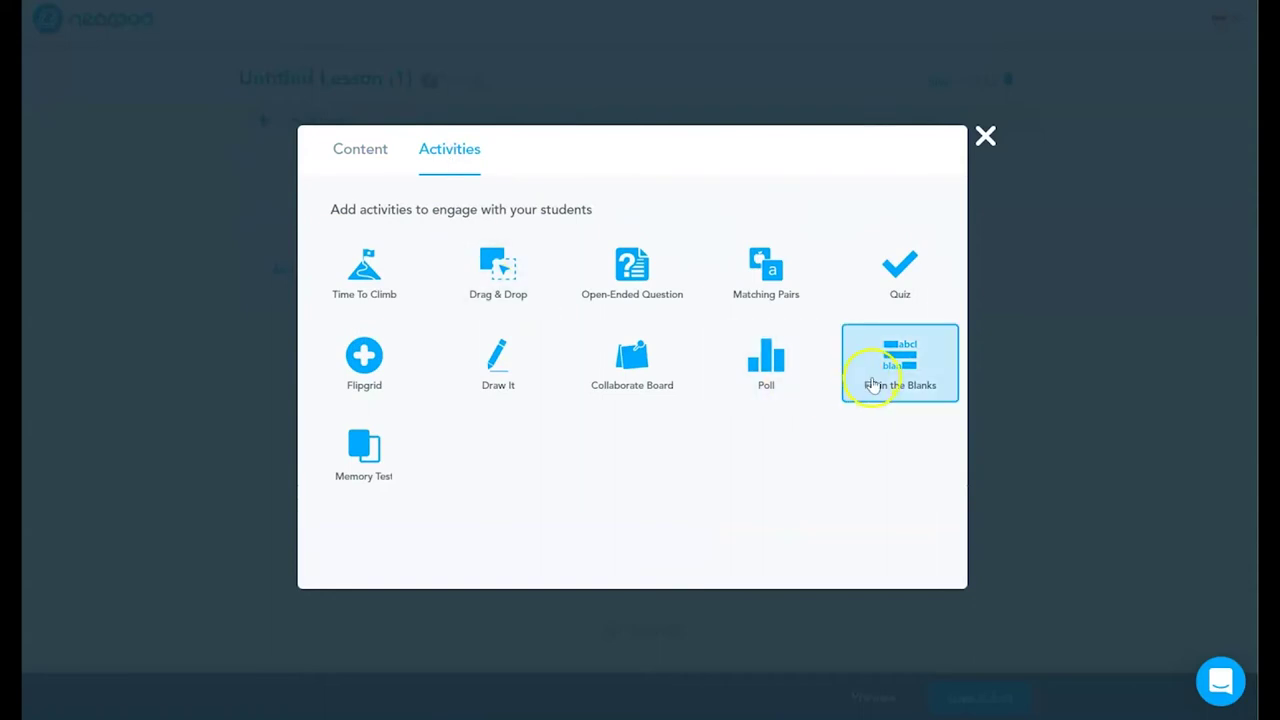
{"action": "left_click", "coordinate": [872, 385]}
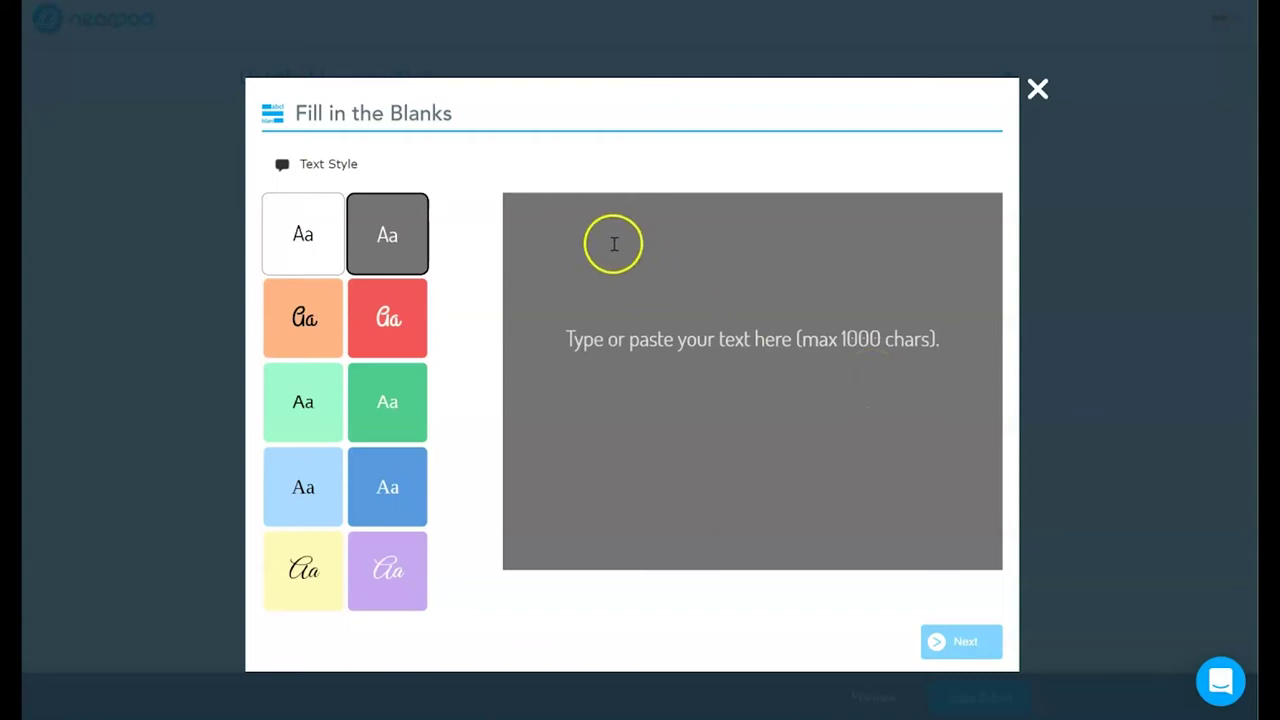
{"action": "left_click", "coordinate": [708, 429]}
{"action": "type", "text": "Aan het einde van de schooljaar is iedereen vaak erg moe. De laatste loodjes moeten nog gebeuren. Maar daarna kan iedereen uitrusten tijdens de zomervakantie."}
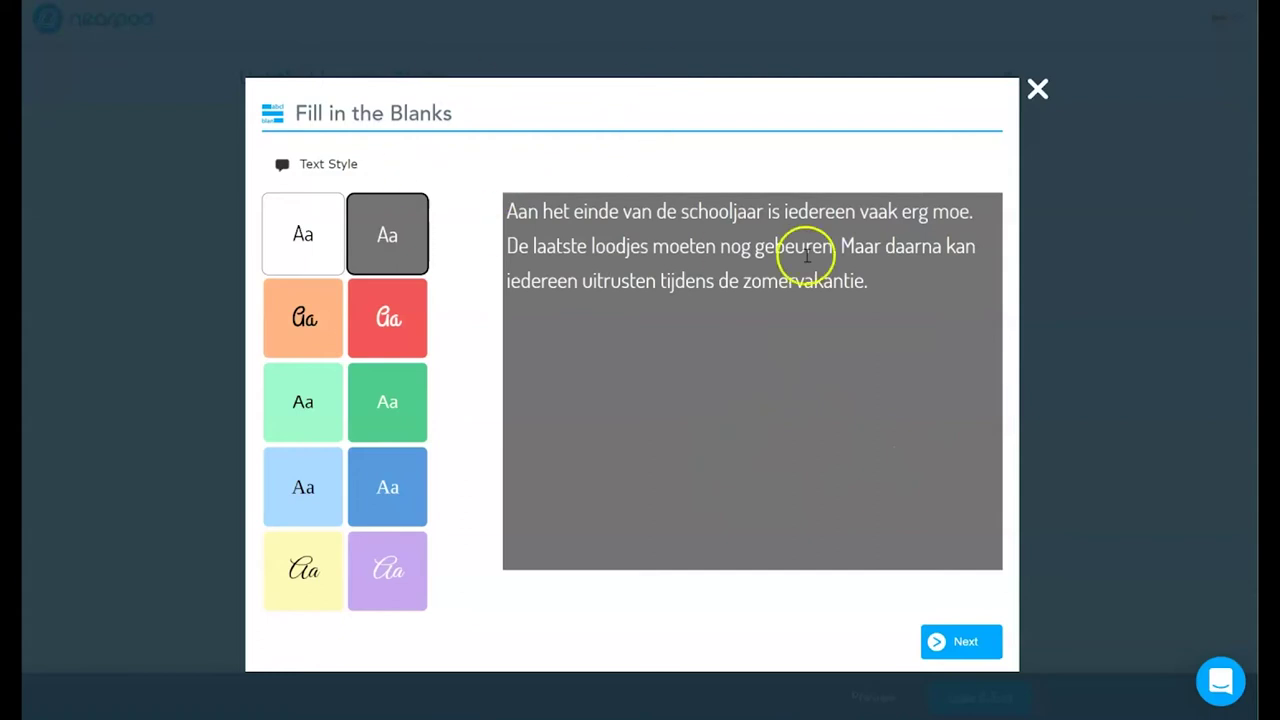
{"action": "left_click", "coordinate": [971, 646]}
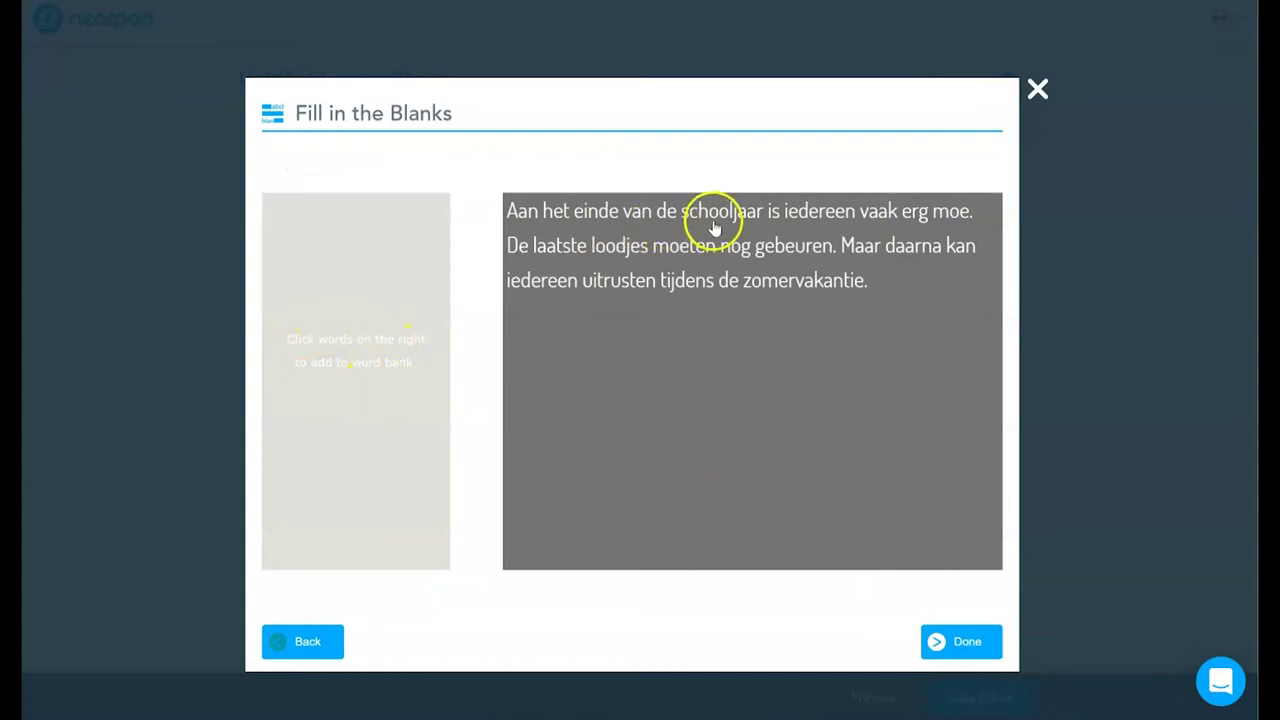
- Turn the words "einde", "loodjes" and "zomervakantie." into blanks and finish the Fill in the Blanks activity
{"action": "left_click_drag", "start_coordinate": [603, 218], "coordinate": [423, 309]}
{"action": "left_click", "coordinate": [588, 220]}
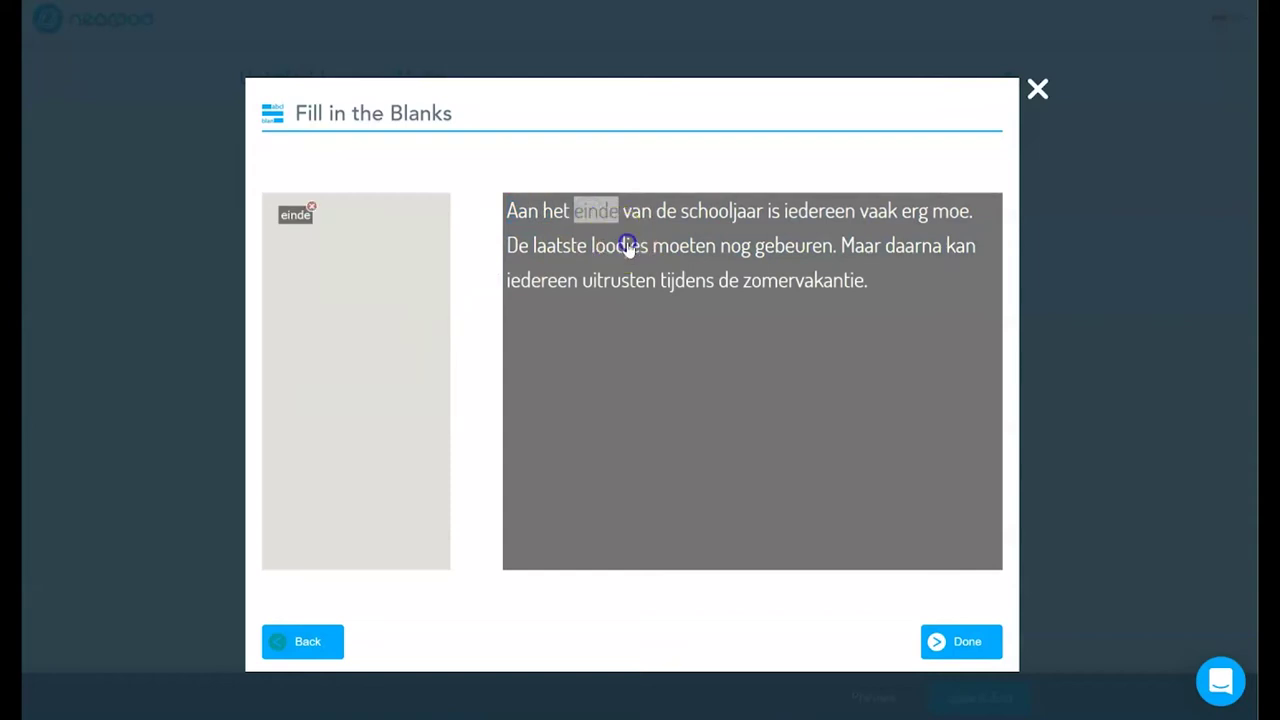
{"action": "left_click", "coordinate": [624, 246]}
{"action": "left_click", "coordinate": [790, 285]}
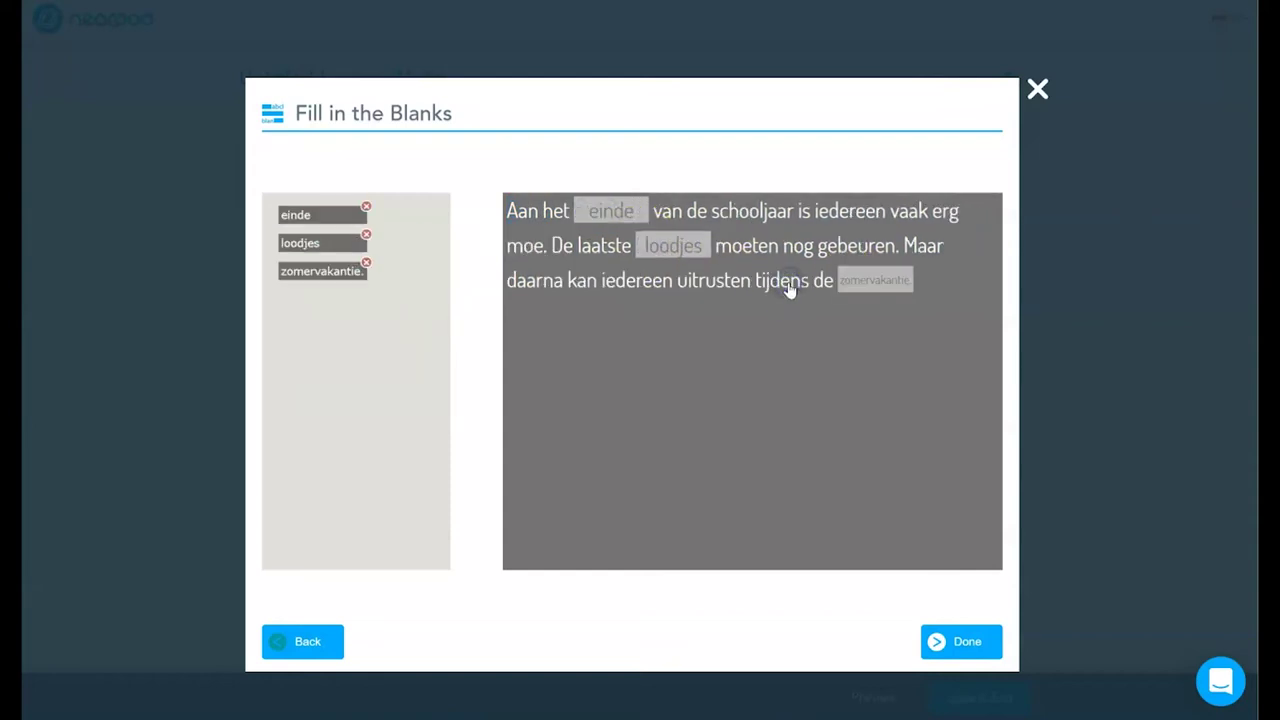
{"action": "left_click", "coordinate": [960, 643]}
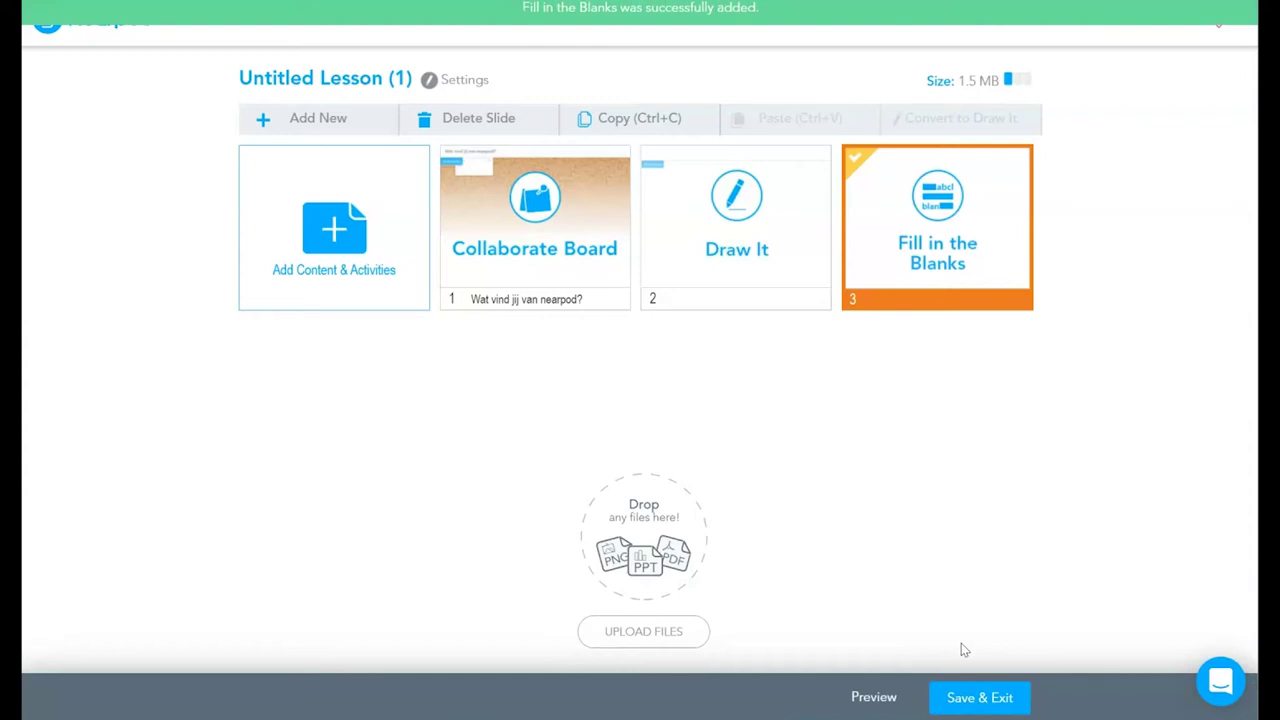
- Try out a Poll activity with two extra answer options and discard it
{"action": "left_click", "coordinate": [329, 266]}
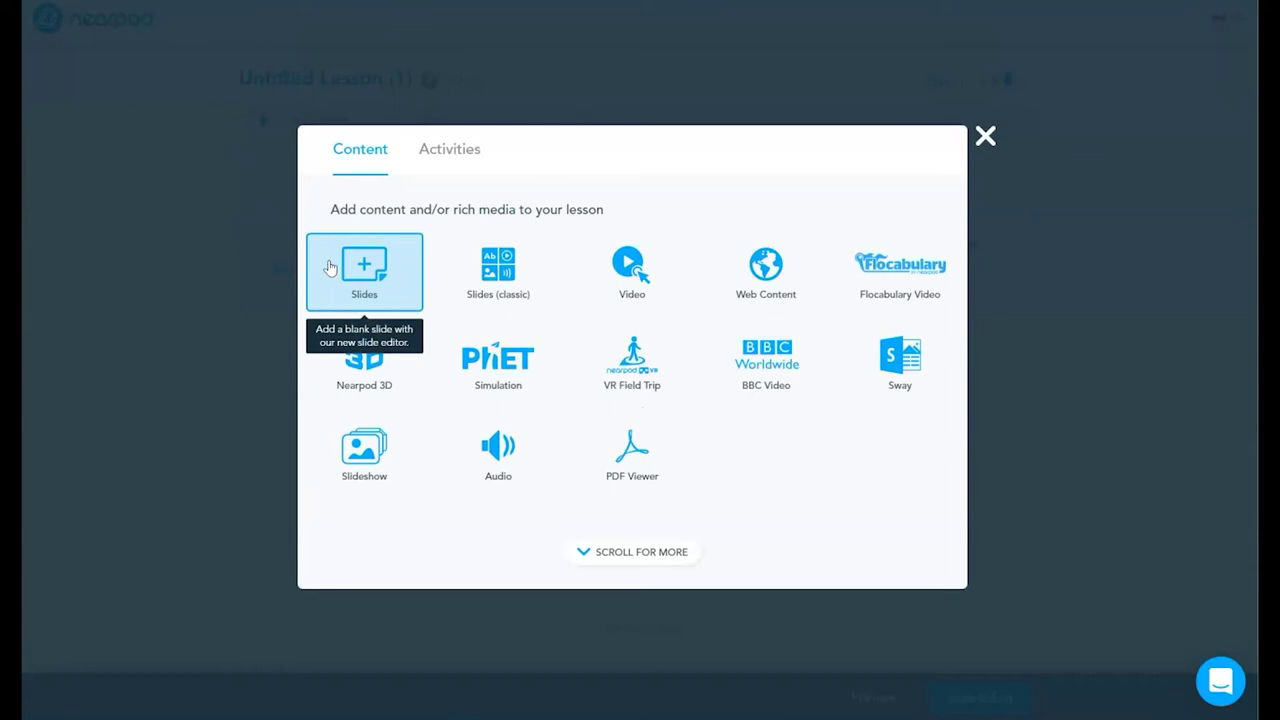
{"action": "left_click", "coordinate": [425, 150]}
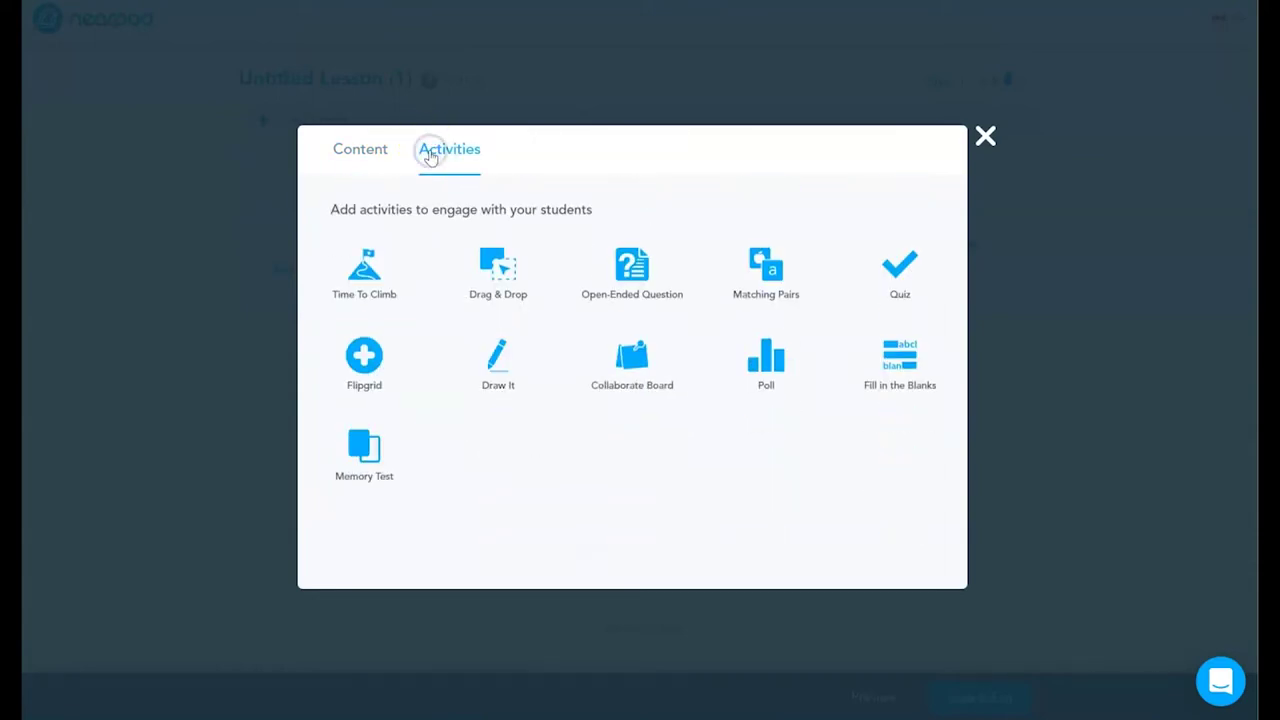
{"action": "left_click", "coordinate": [774, 357]}
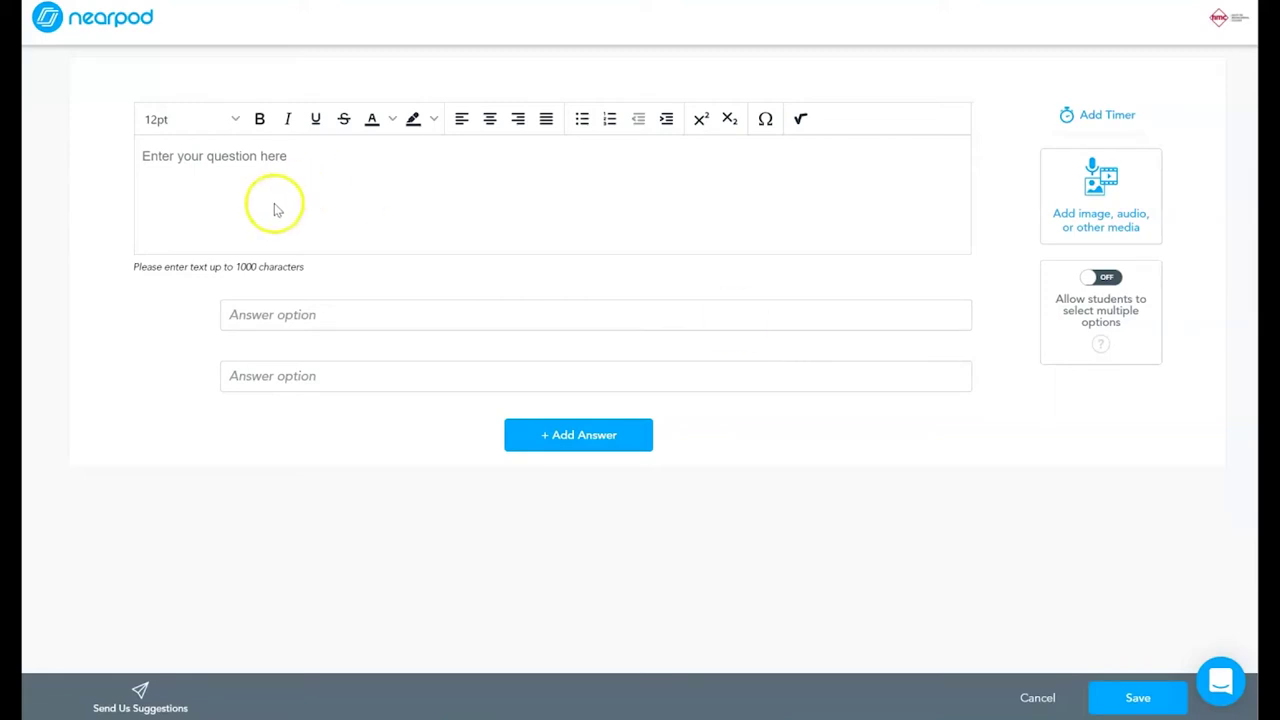
{"action": "mouse_move", "coordinate": [308, 387]}
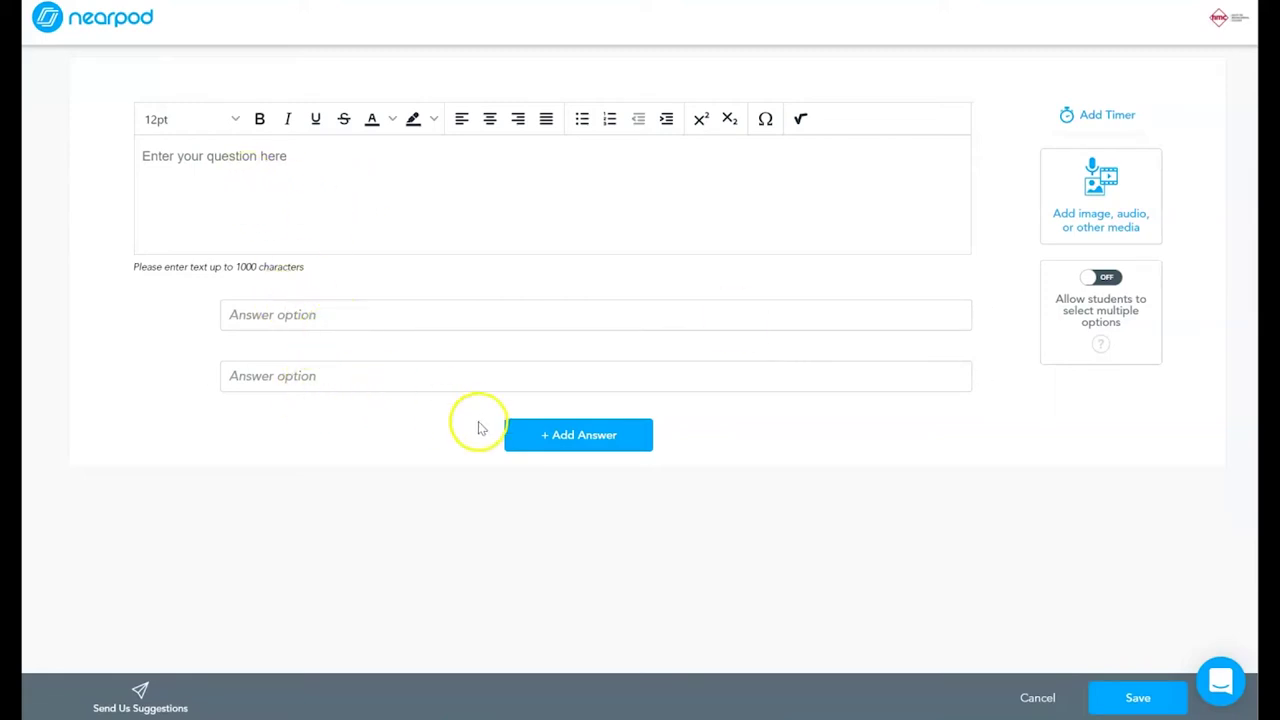
{"action": "left_click", "coordinate": [549, 434]}
{"action": "left_click", "coordinate": [571, 497]}
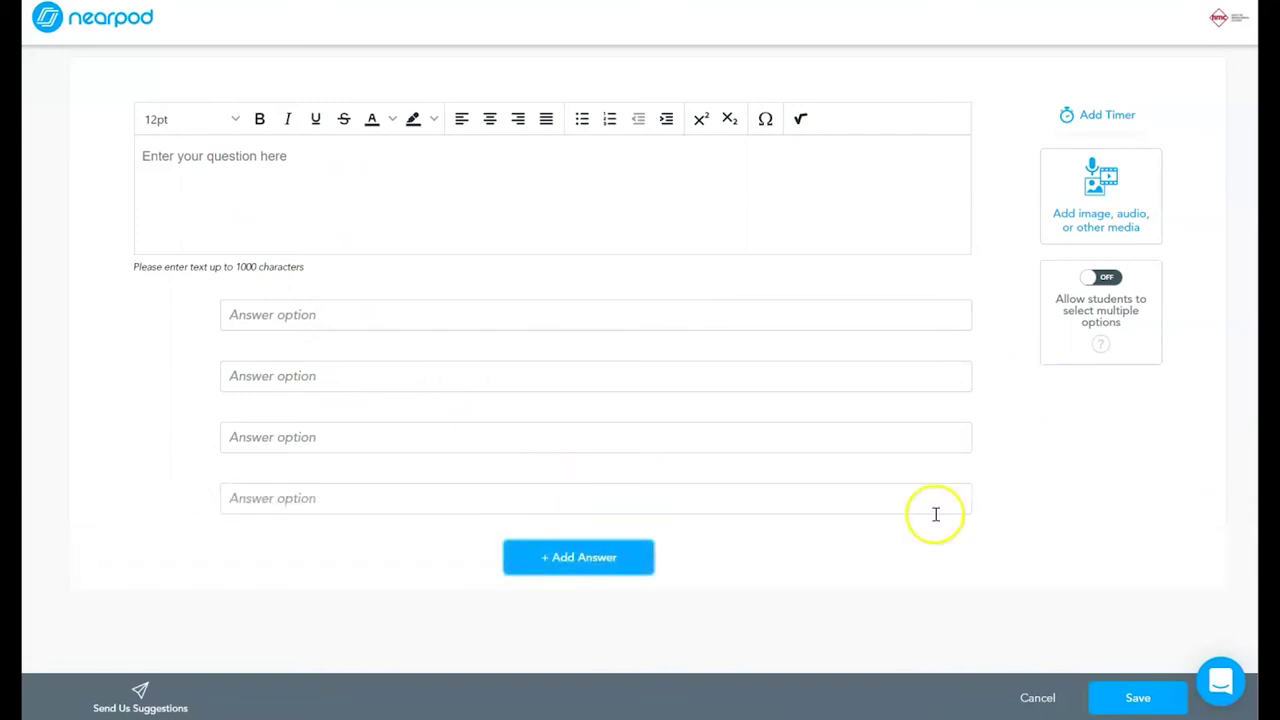
{"action": "left_click", "coordinate": [1037, 699]}
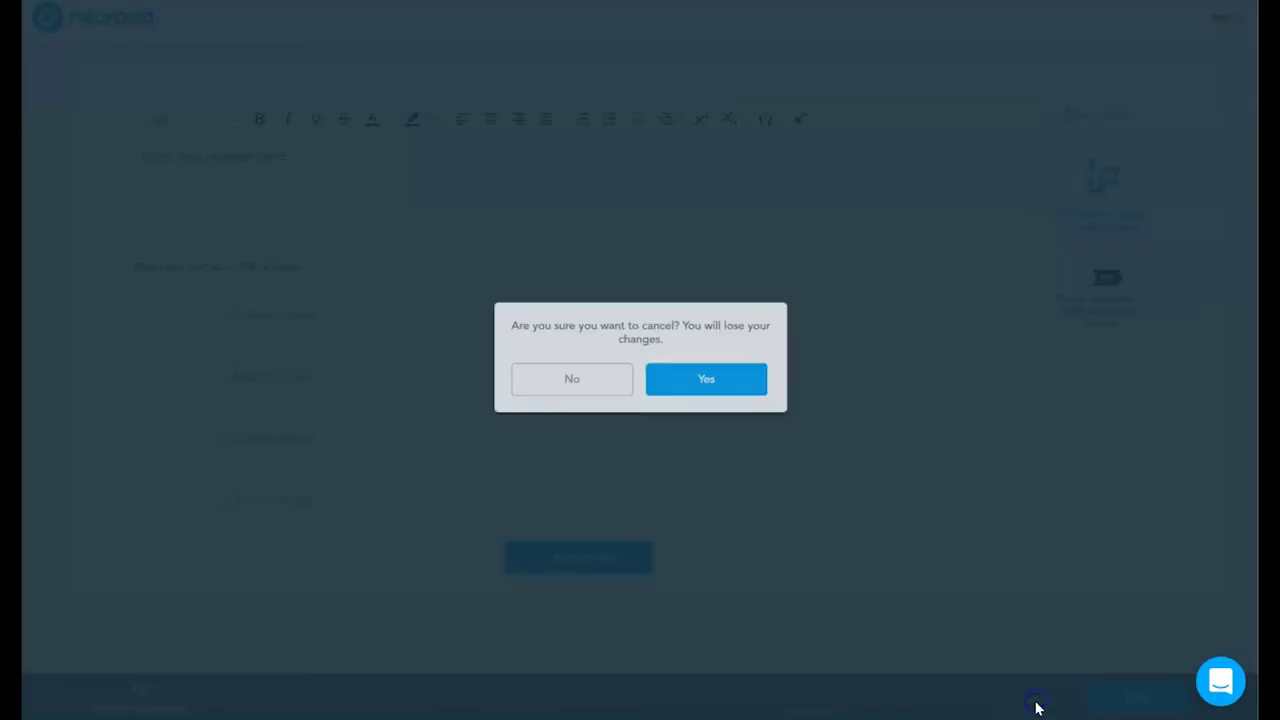
{"action": "left_click", "coordinate": [677, 387]}
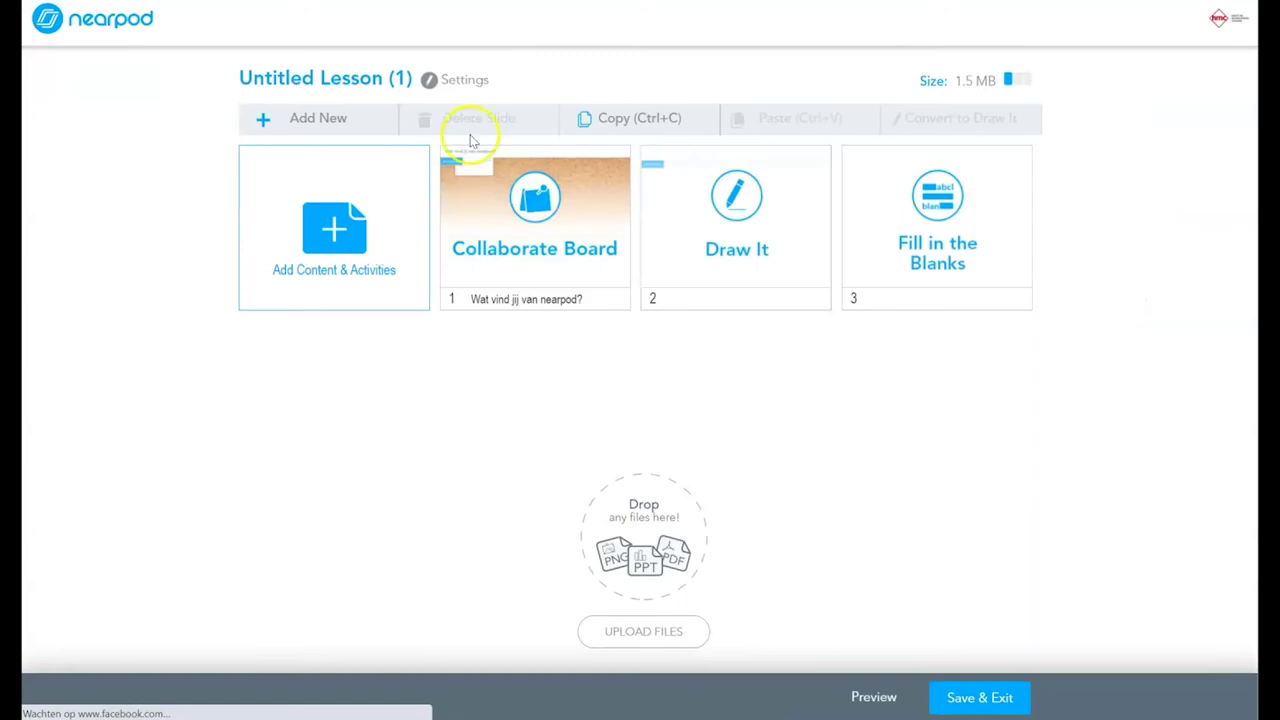
{"action": "left_click", "coordinate": [333, 190]}
{"action": "left_click", "coordinate": [437, 152]}
{"action": "left_click", "coordinate": [502, 280]}
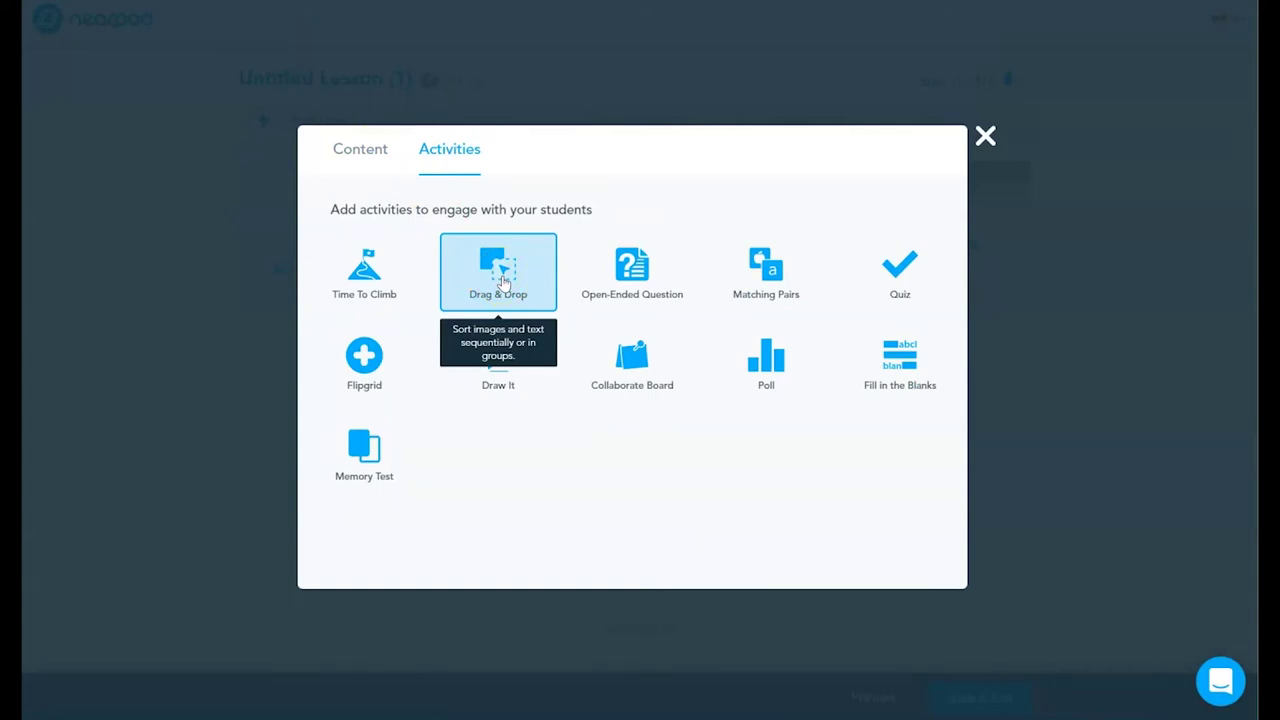
{"action": "left_click", "coordinate": [383, 458]}
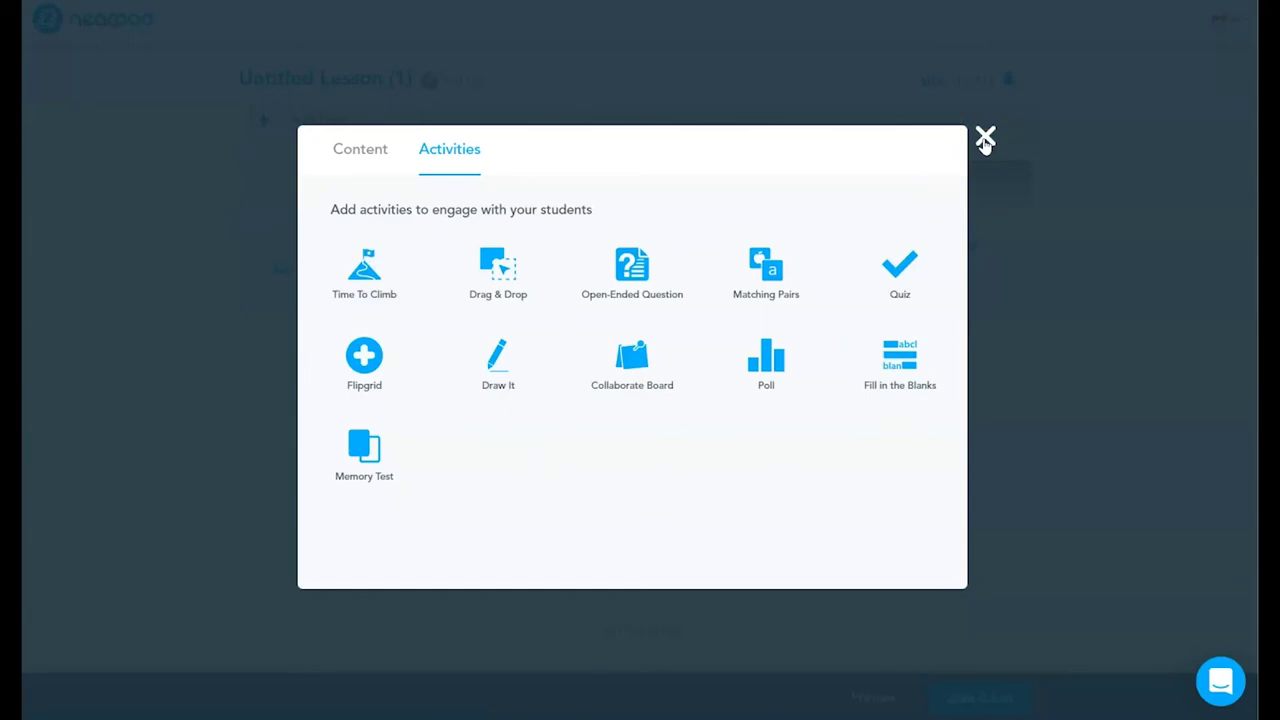
{"action": "left_click", "coordinate": [985, 140]}
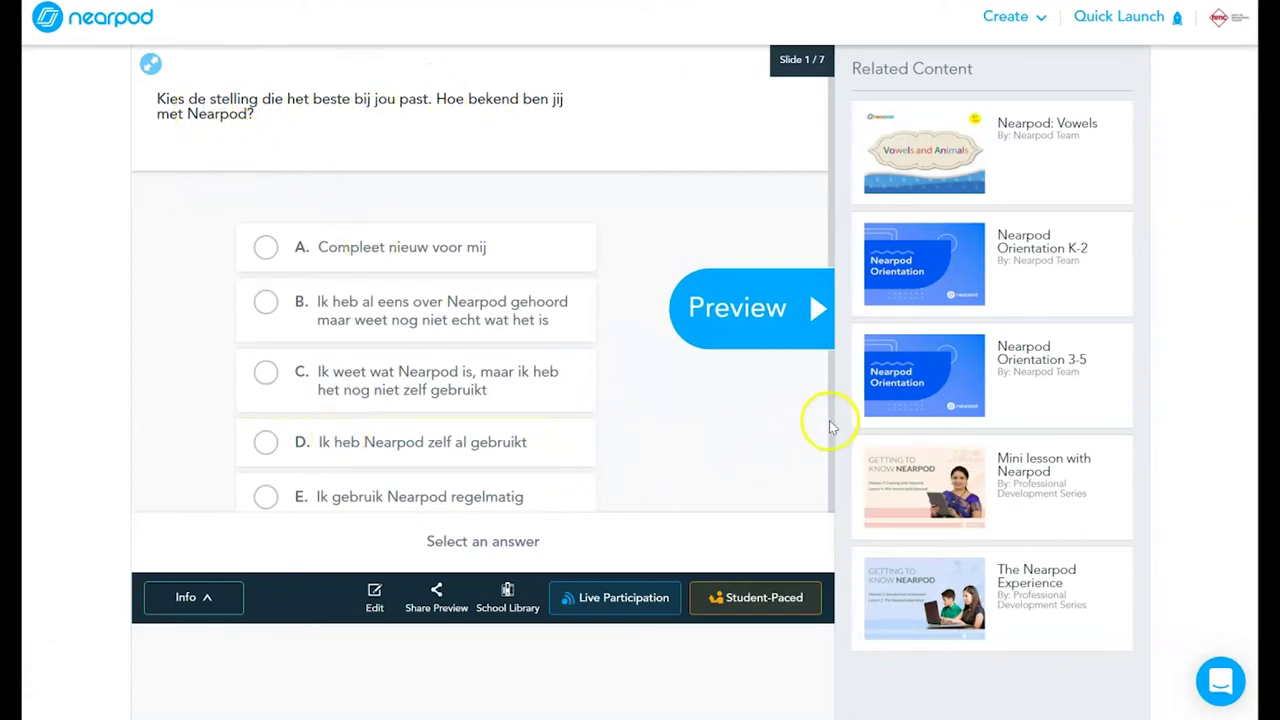
- Advance the preview to the edutools Collaborate Board and post the answers "nearpod" and "mentimeter"
{"action": "scroll", "coordinate": [830, 460], "scroll_direction": "down", "scroll_amount": 1}
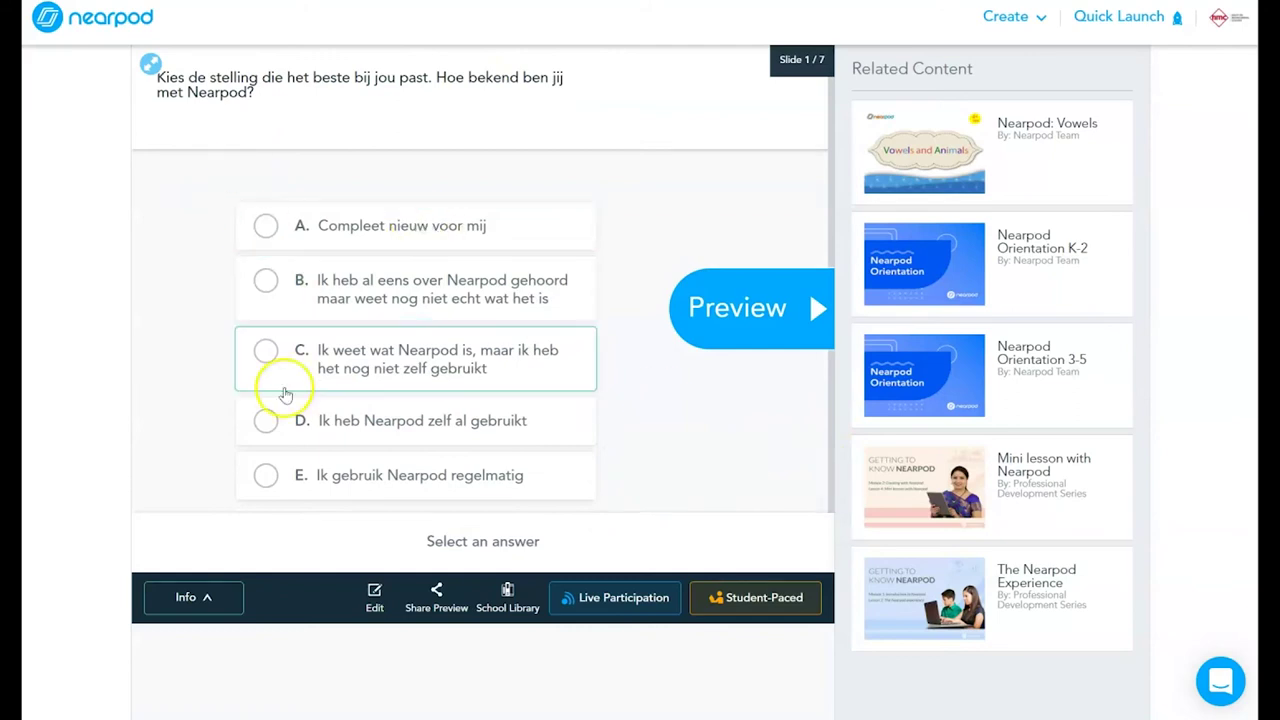
{"action": "left_click", "coordinate": [734, 332]}
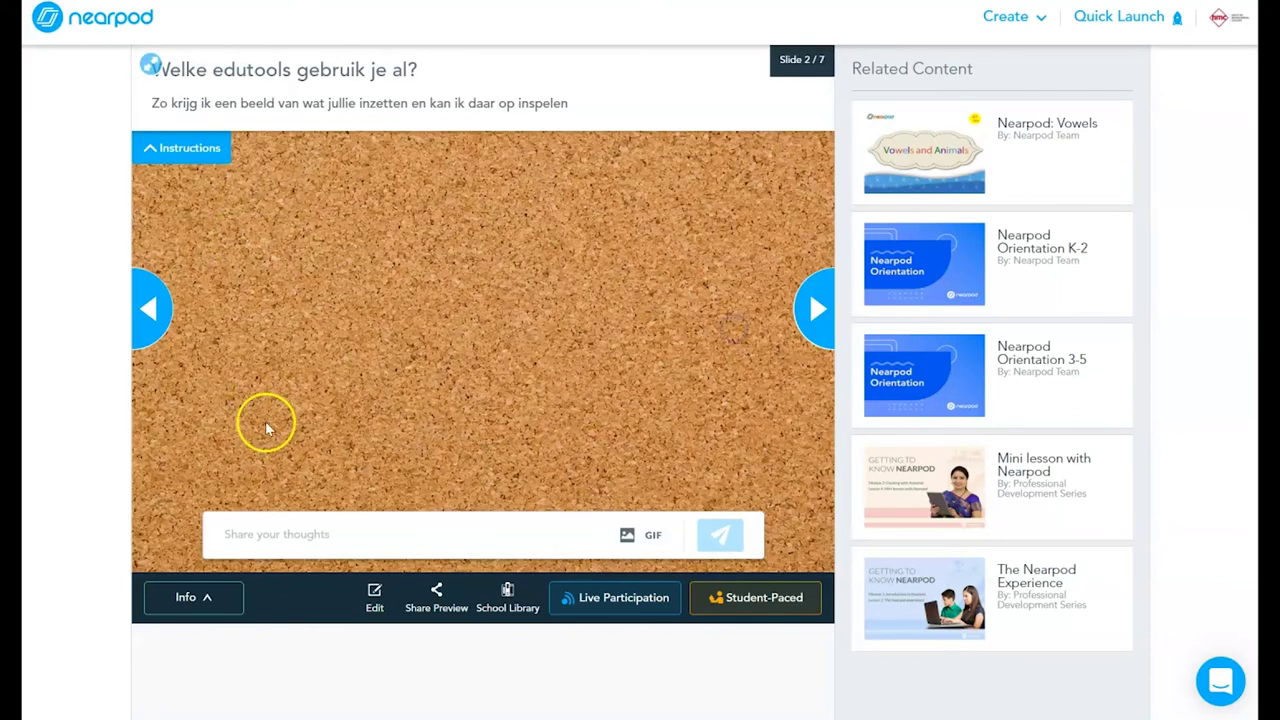
{"action": "left_click", "coordinate": [277, 539]}
{"action": "type", "text": "nearpod"}
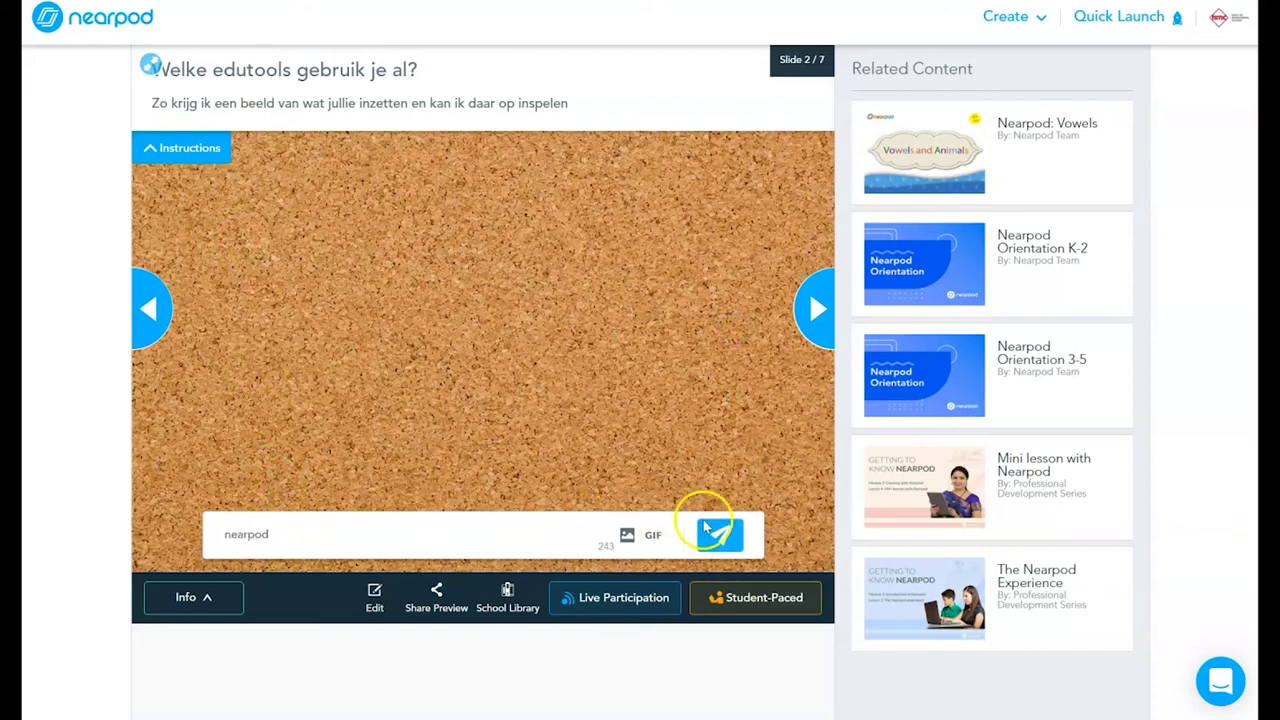
{"action": "left_click", "coordinate": [718, 534]}
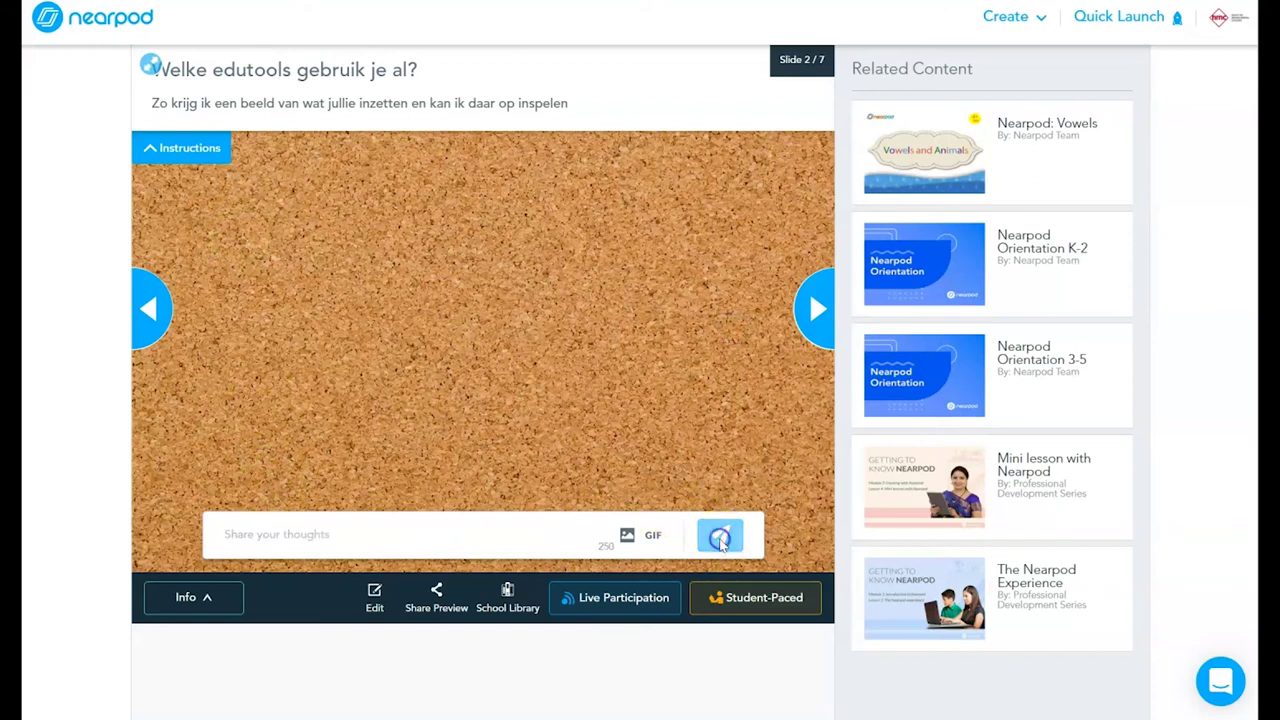
{"action": "left_click", "coordinate": [276, 540]}
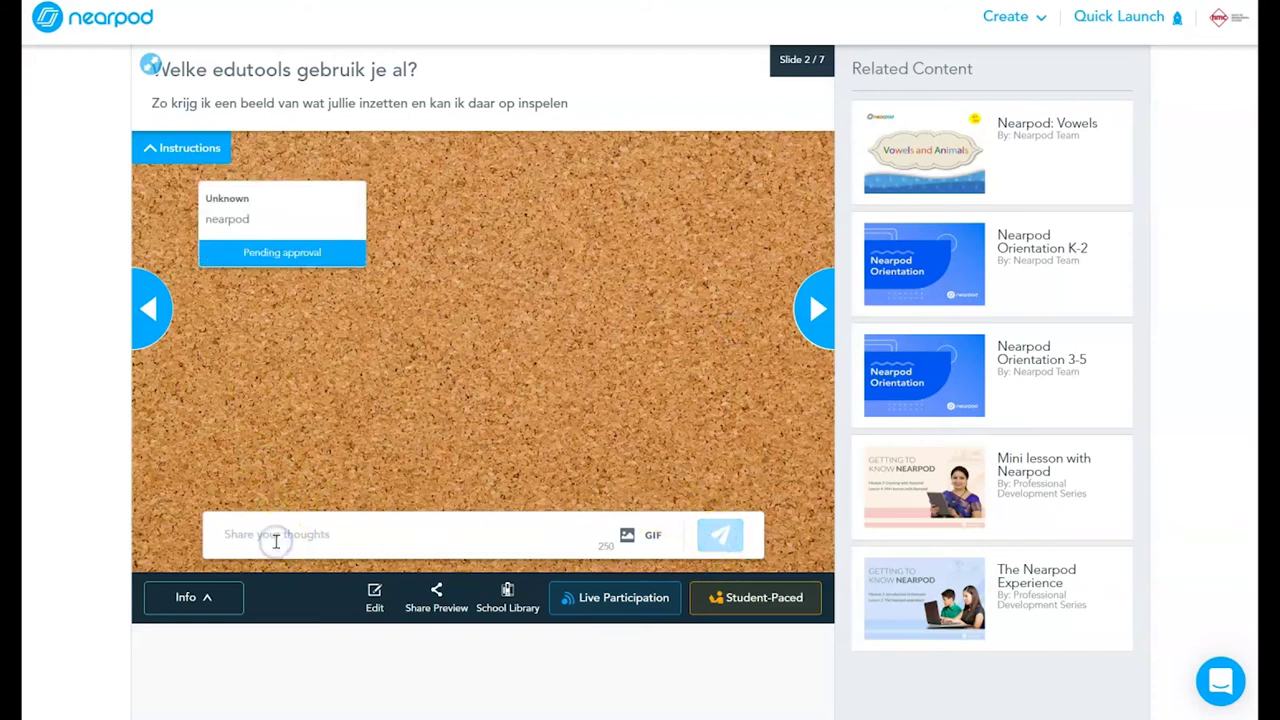
{"action": "left_click", "coordinate": [718, 532]}
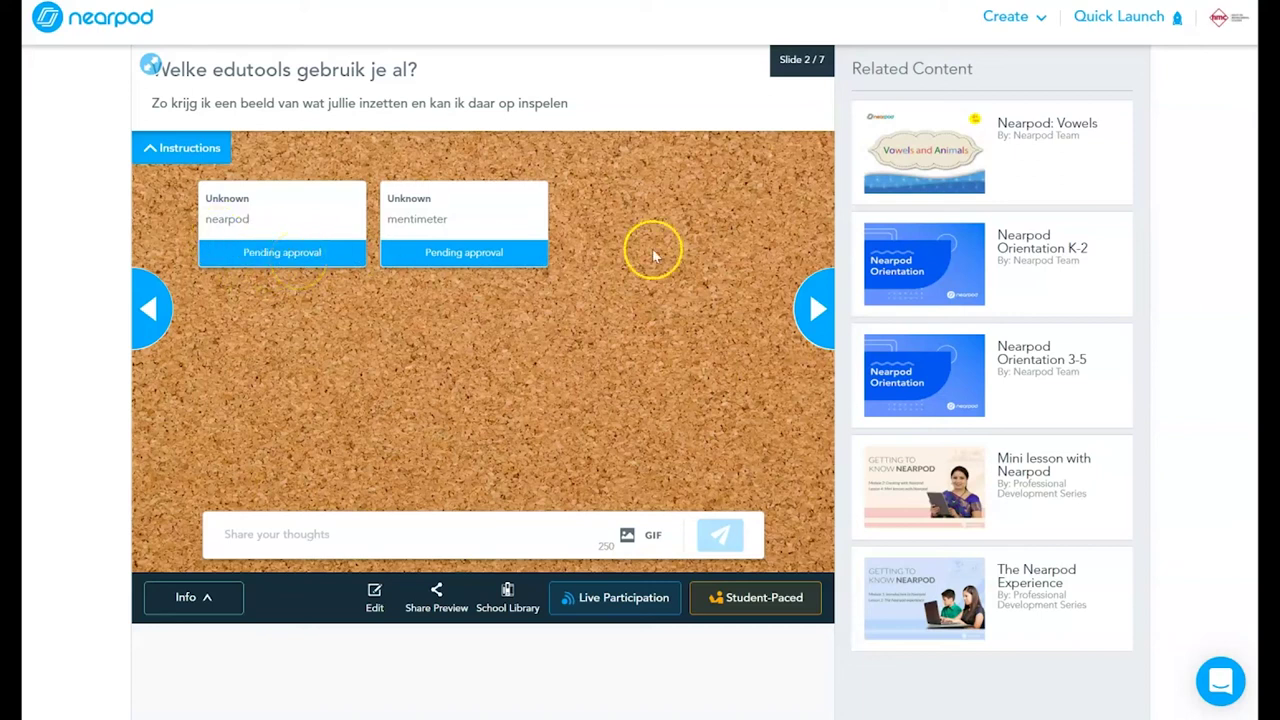
- Advance to the sewing machine matching activity on slide 4, read its instructions and collapse them
{"action": "left_click", "coordinate": [817, 312]}
{"action": "left_click", "coordinate": [817, 312]}
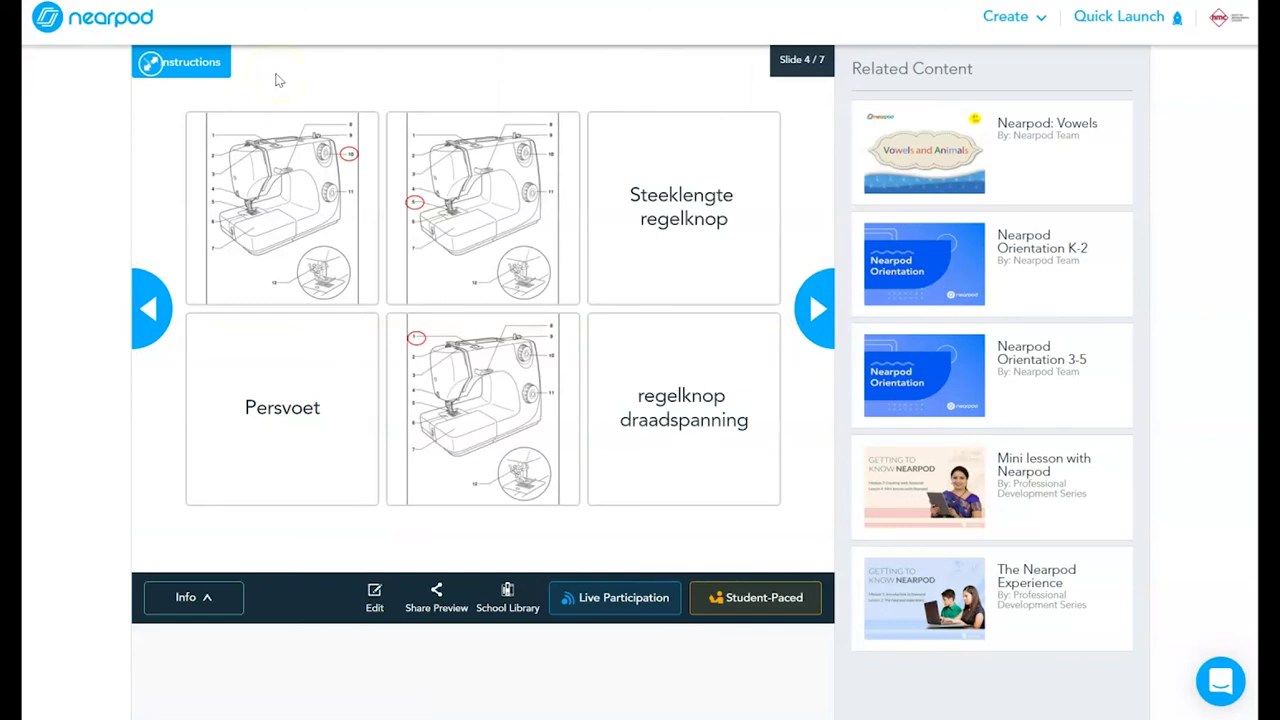
{"action": "left_click", "coordinate": [209, 64]}
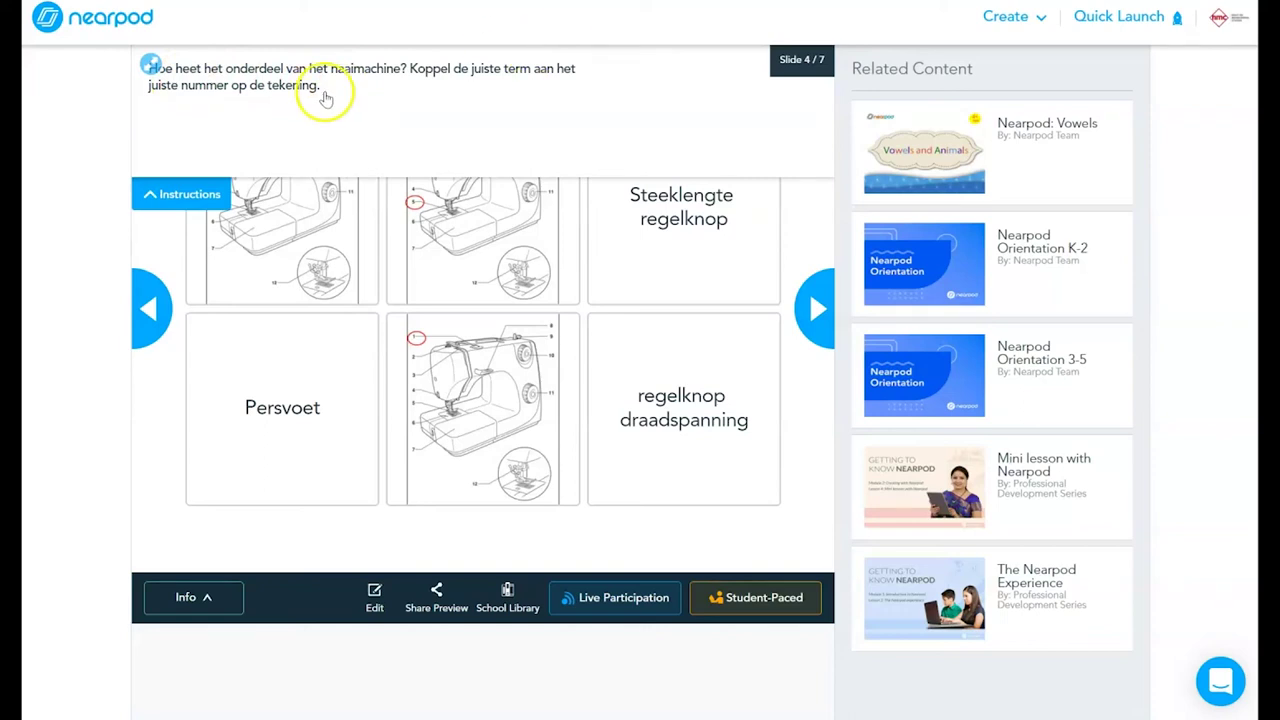
{"action": "left_click", "coordinate": [183, 194]}
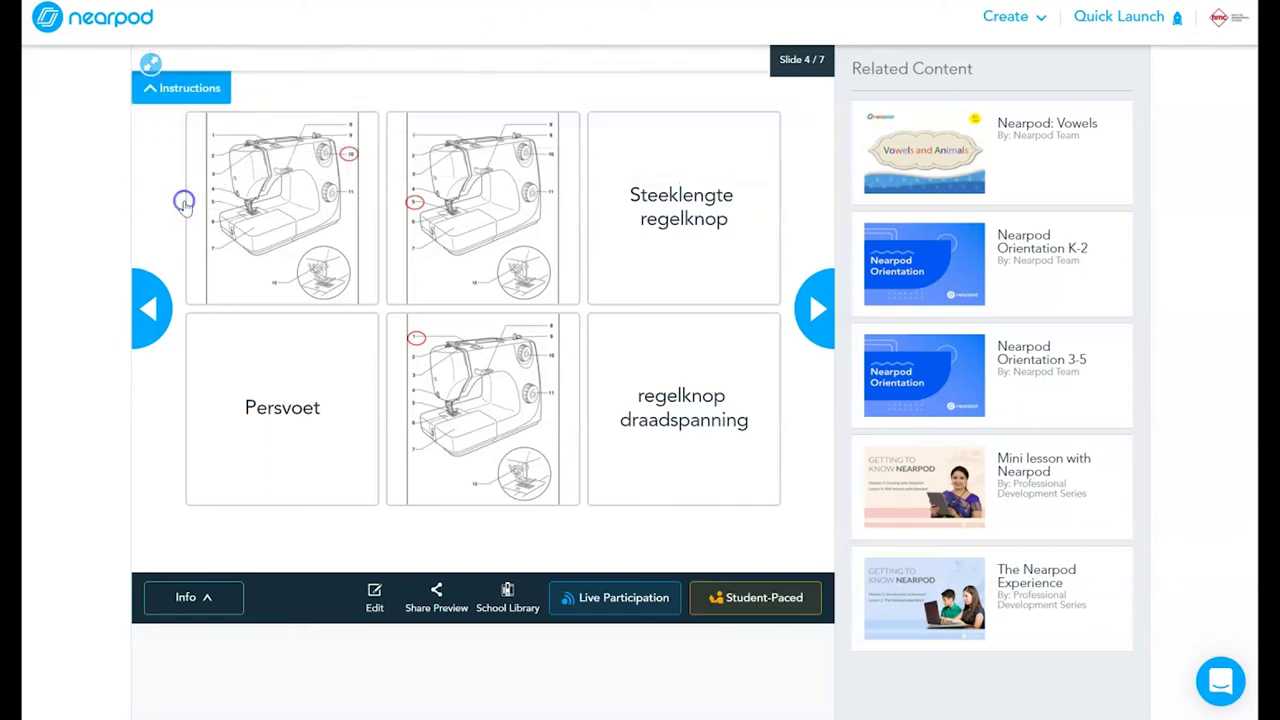
- Match "regelknop draadspanning" with the lower sewing machine diagram and try pairing "Persvoet" with each of the other two diagrams
{"action": "left_click", "coordinate": [662, 402]}
{"action": "left_click", "coordinate": [530, 423]}
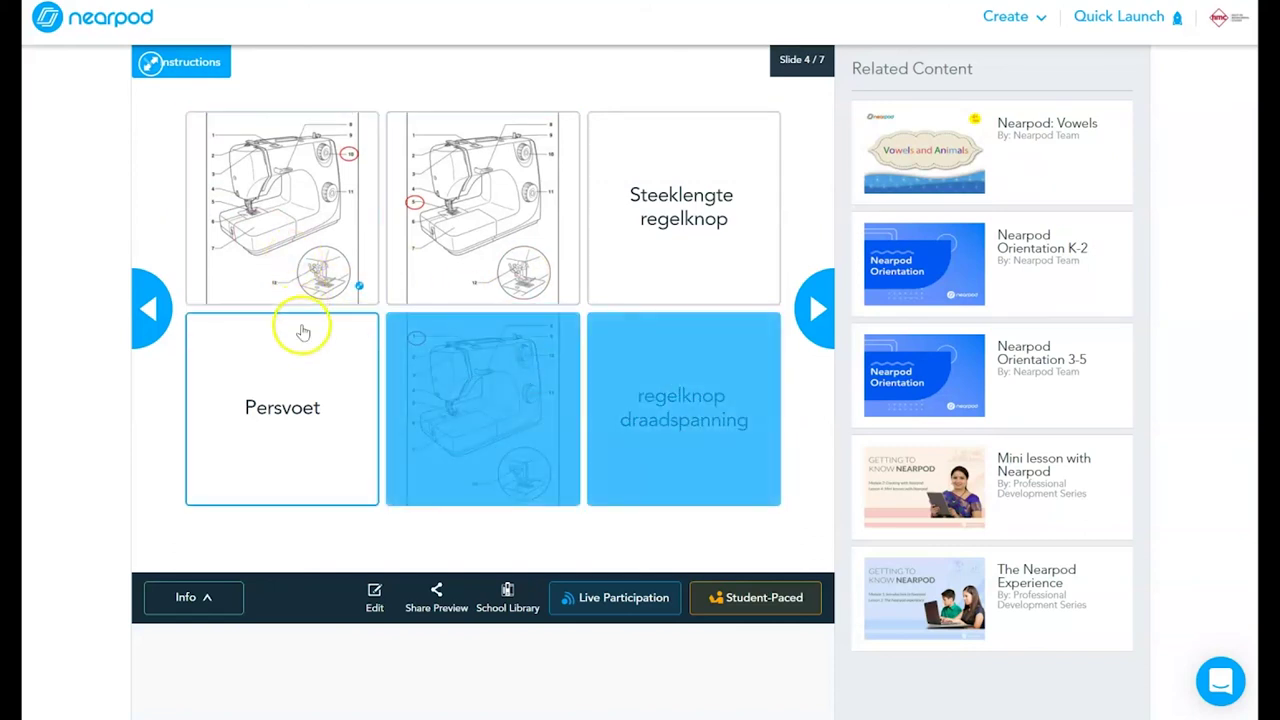
{"action": "left_click", "coordinate": [332, 272]}
{"action": "left_click", "coordinate": [333, 362]}
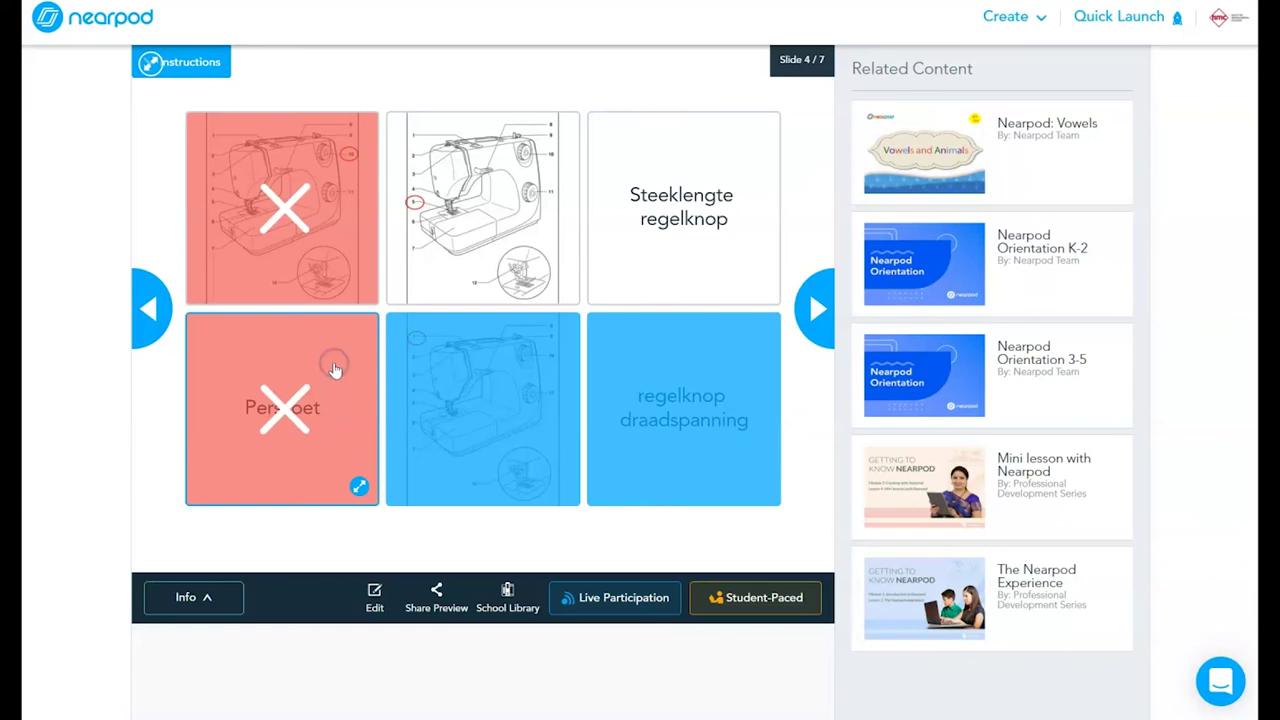
{"action": "left_click", "coordinate": [470, 265]}
{"action": "left_click", "coordinate": [300, 400]}
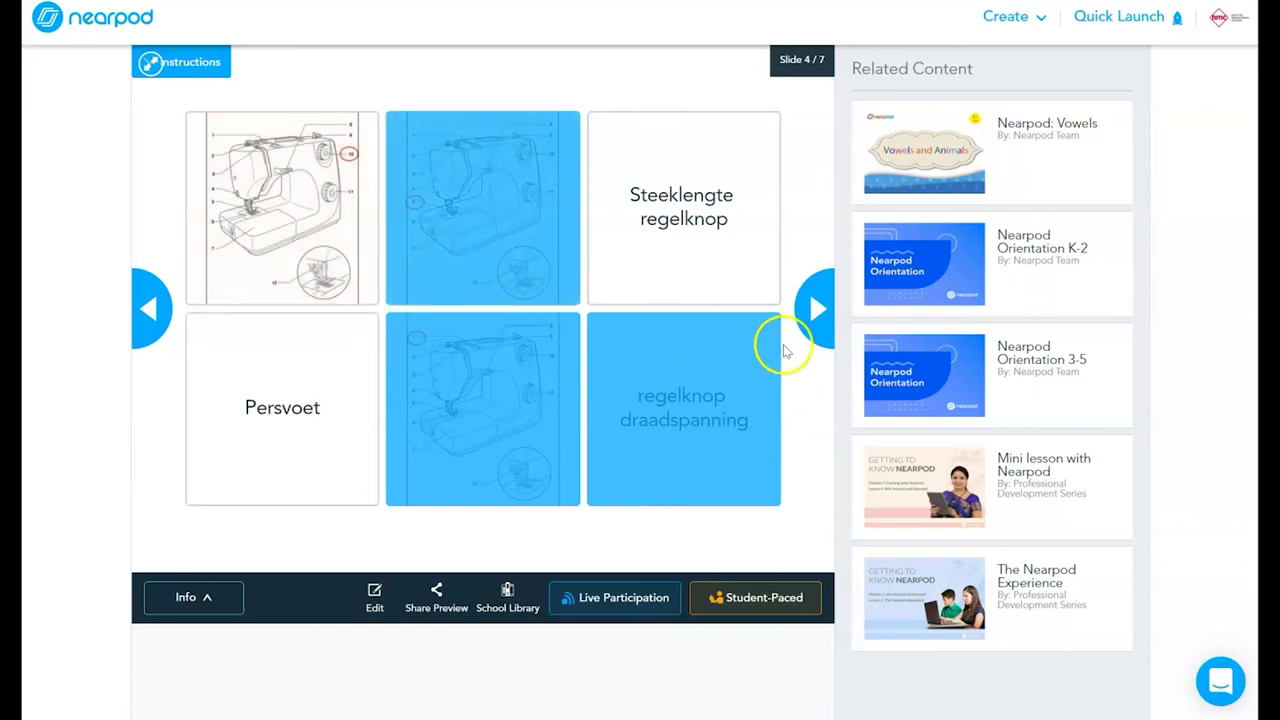
- Advance to the needle-threading Draw It slide, set the pen colour to green and draw two freehand strokes on the canvas
{"action": "left_click", "coordinate": [817, 332]}
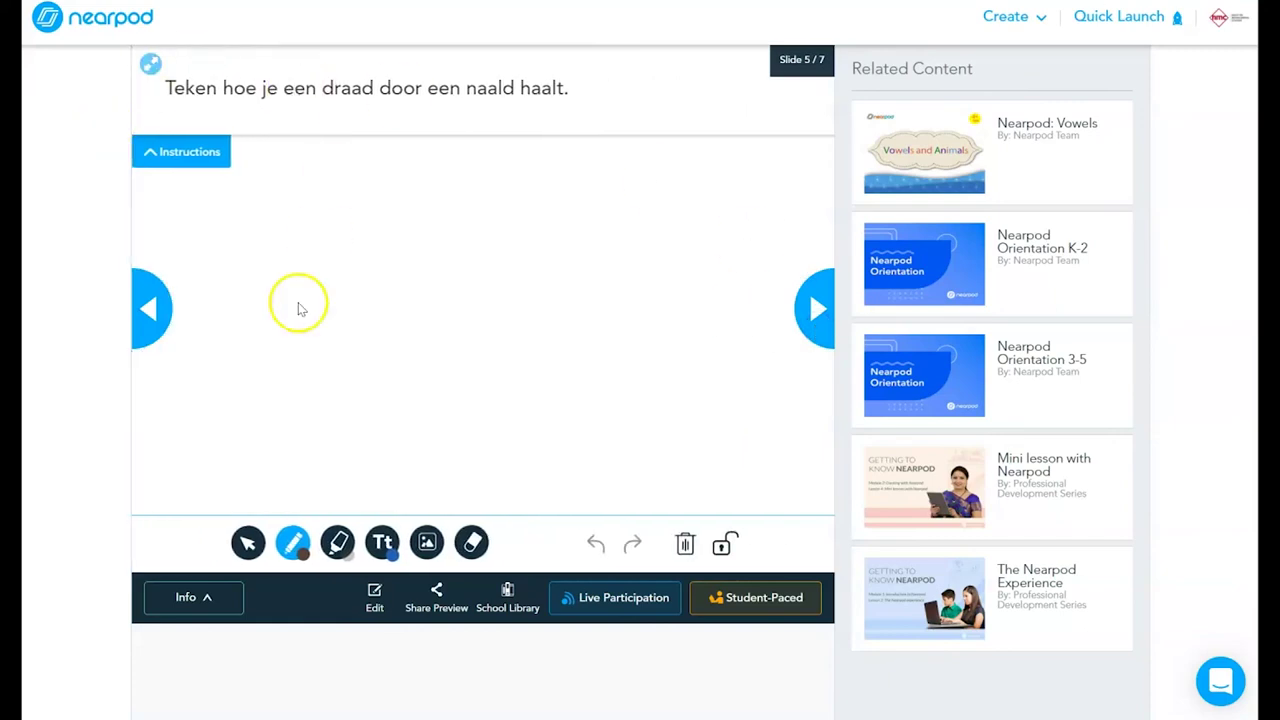
{"action": "left_click", "coordinate": [287, 548]}
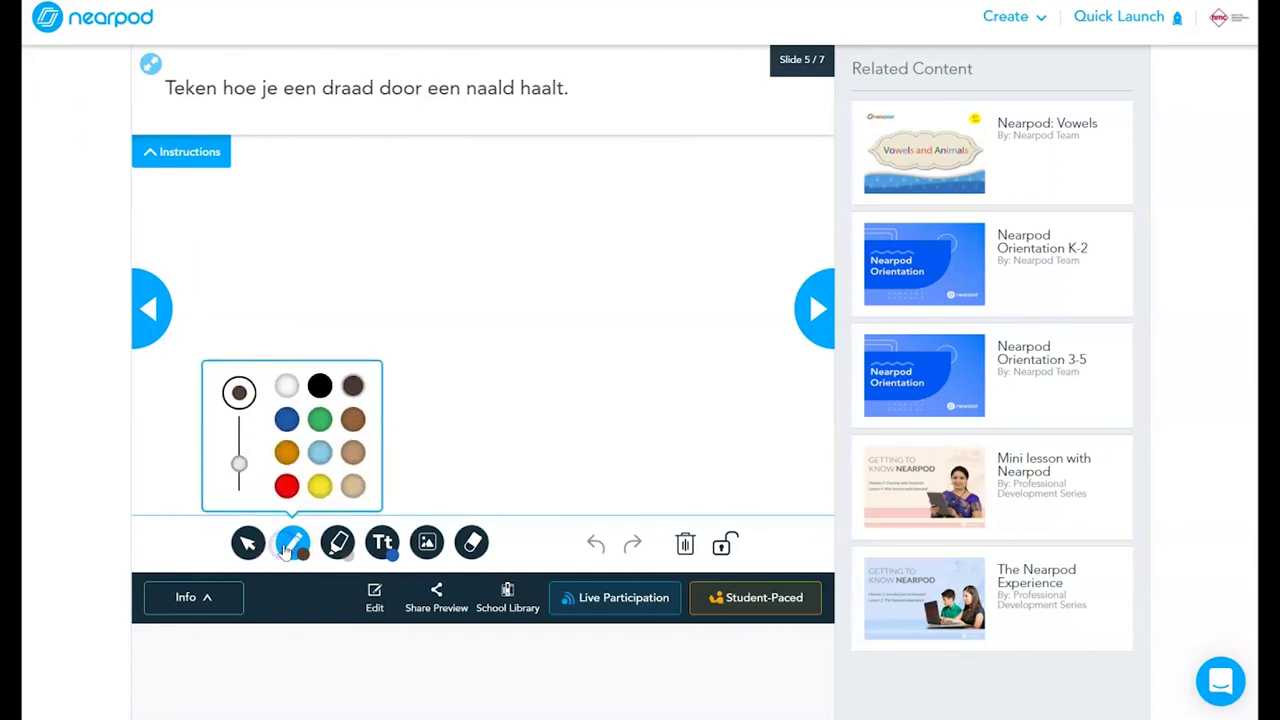
{"action": "left_click", "coordinate": [285, 420]}
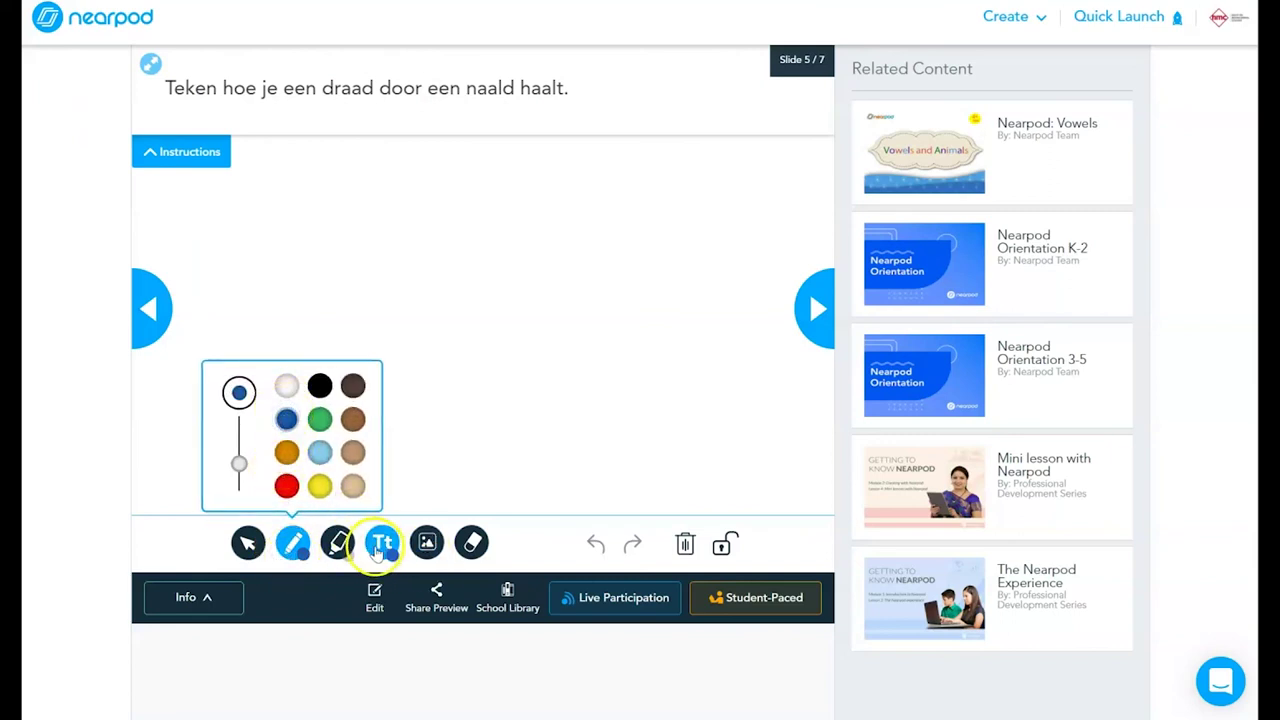
{"action": "left_click", "coordinate": [319, 419]}
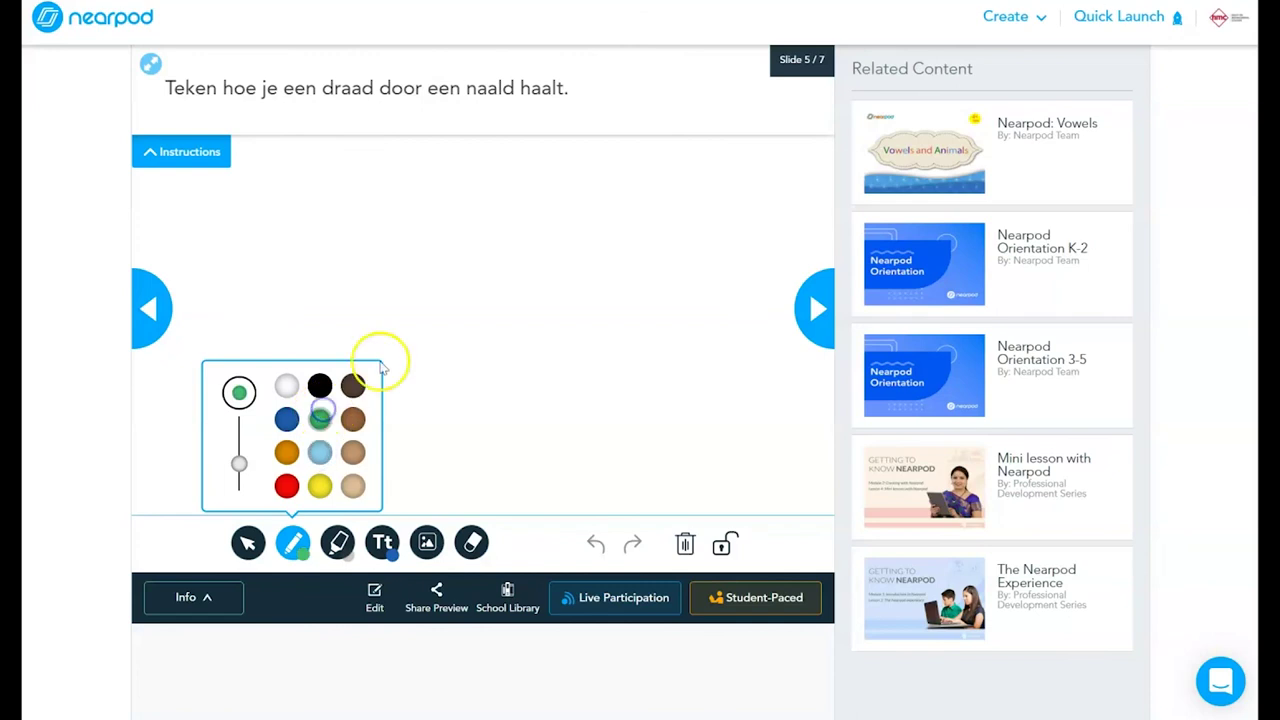
{"action": "left_click_drag", "start_coordinate": [443, 234], "coordinate": [334, 368]}
{"action": "mouse_move", "coordinate": [455, 213]}
{"action": "left_mouse_down"}
{"action": "mouse_move", "coordinate": [471, 263]}
{"action": "mouse_move", "coordinate": [713, 322]}
{"action": "left_mouse_up"}
- Place "zijde" in the first blank of the Garensoort text on slide 6 and advance to the closing poll on slide 7
{"action": "left_click", "coordinate": [797, 311]}
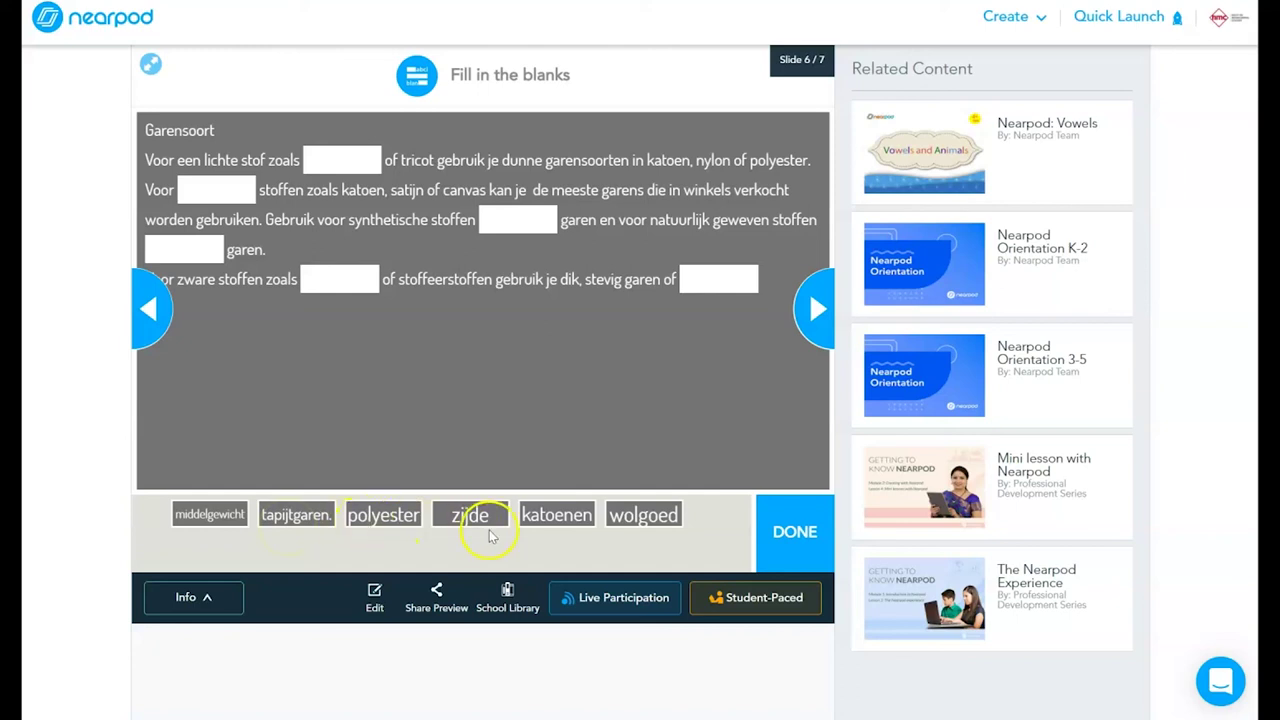
{"action": "left_click_drag", "start_coordinate": [493, 520], "coordinate": [363, 165]}
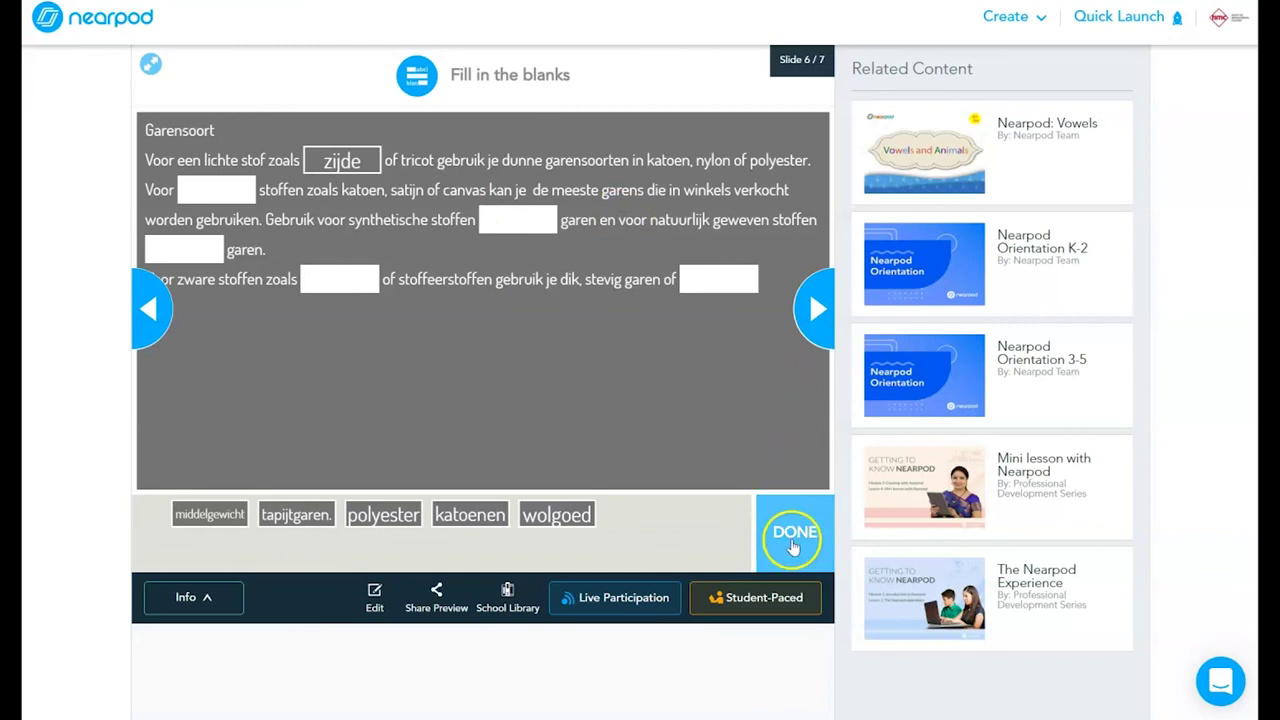
{"action": "left_click", "coordinate": [819, 323]}
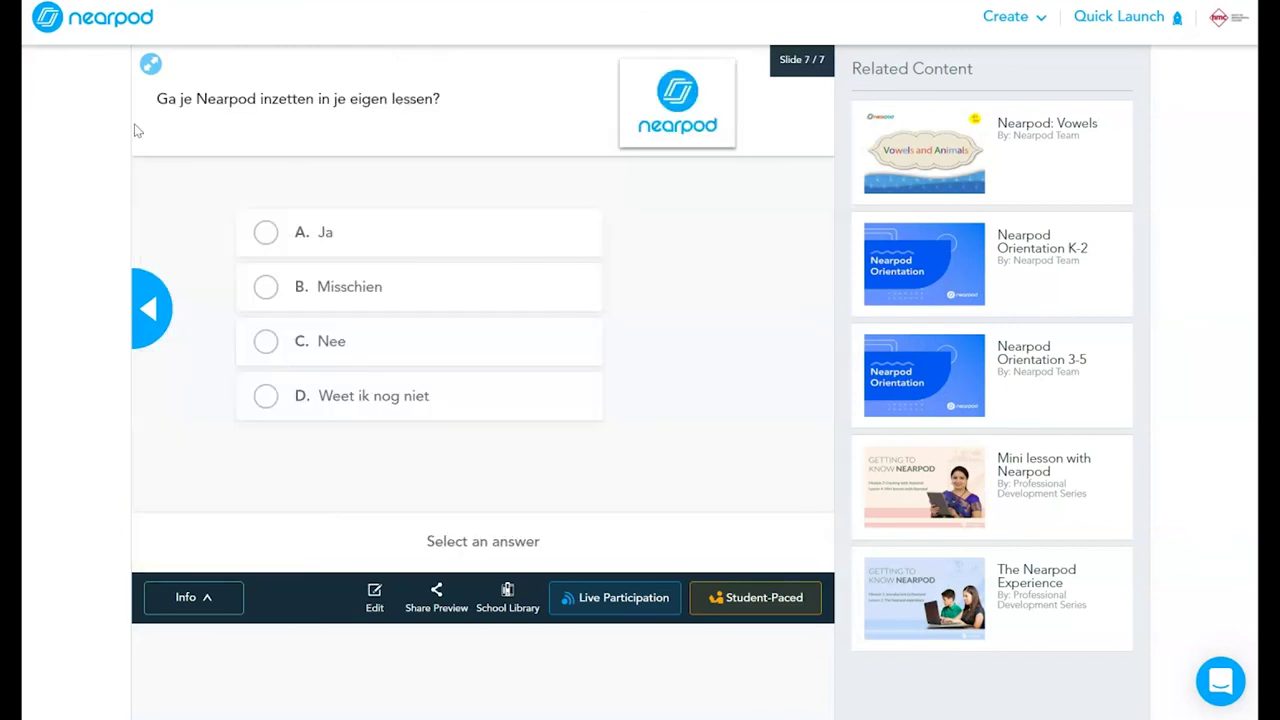